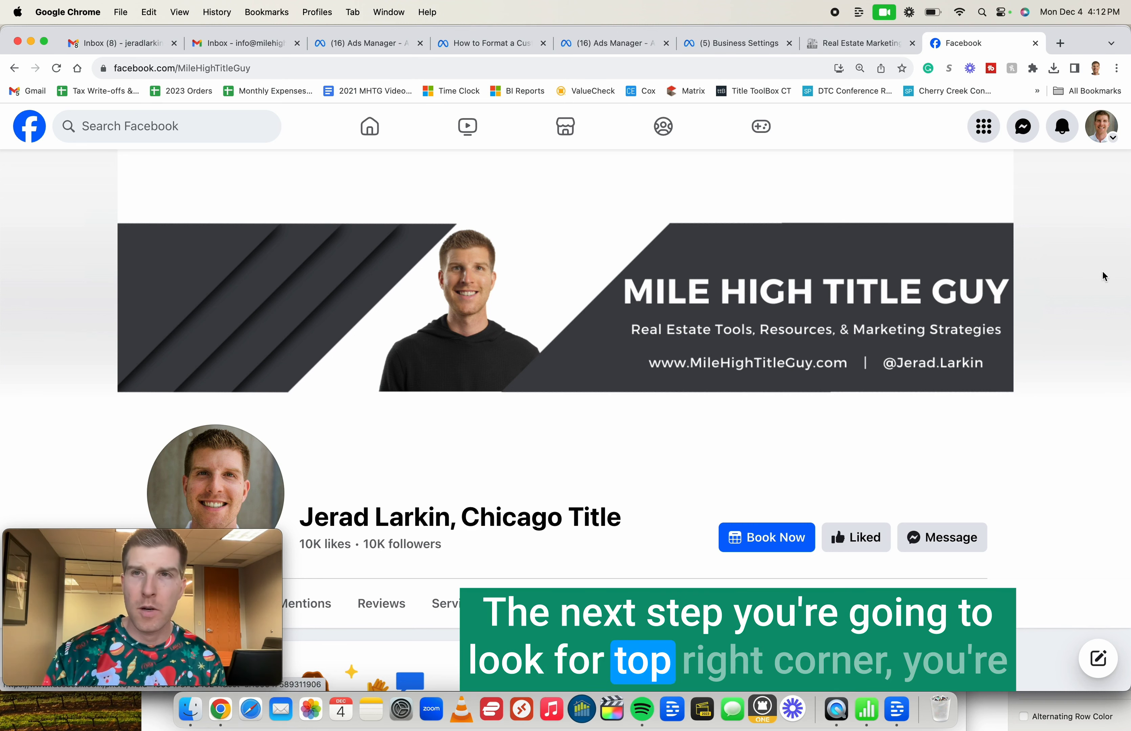
- Switch from the personal account to the Chicago Title Page profile through the avatar menu
left_click(1110, 139)
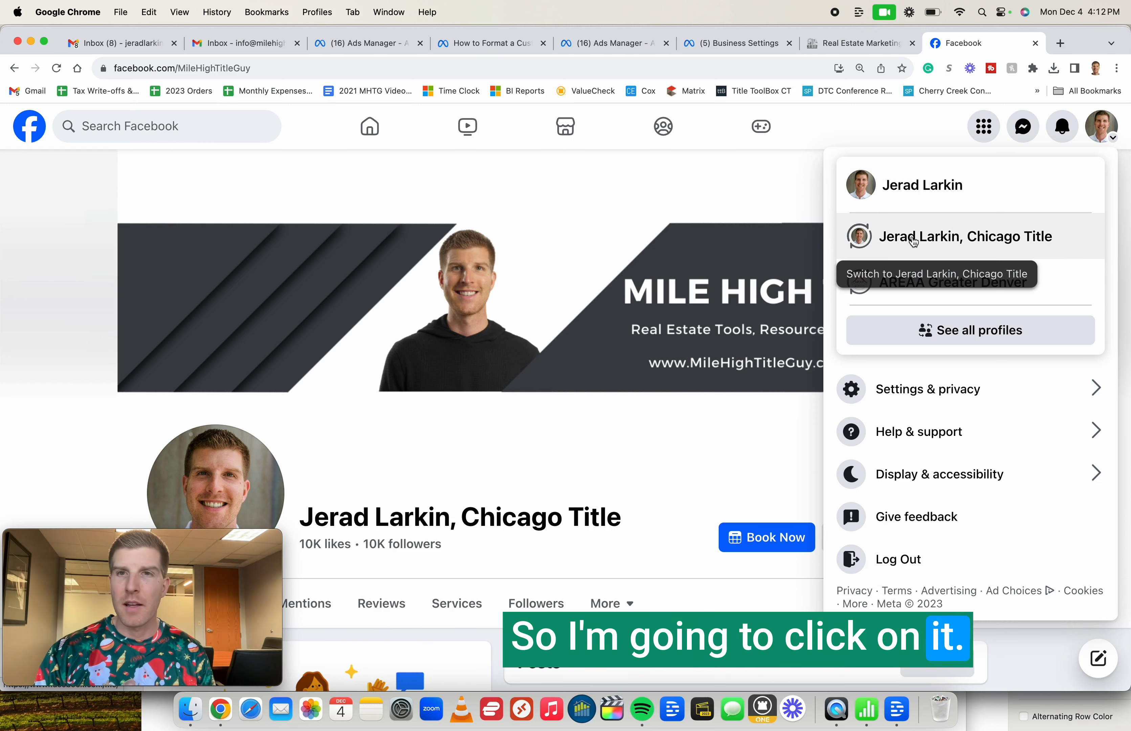
left_click(914, 242)
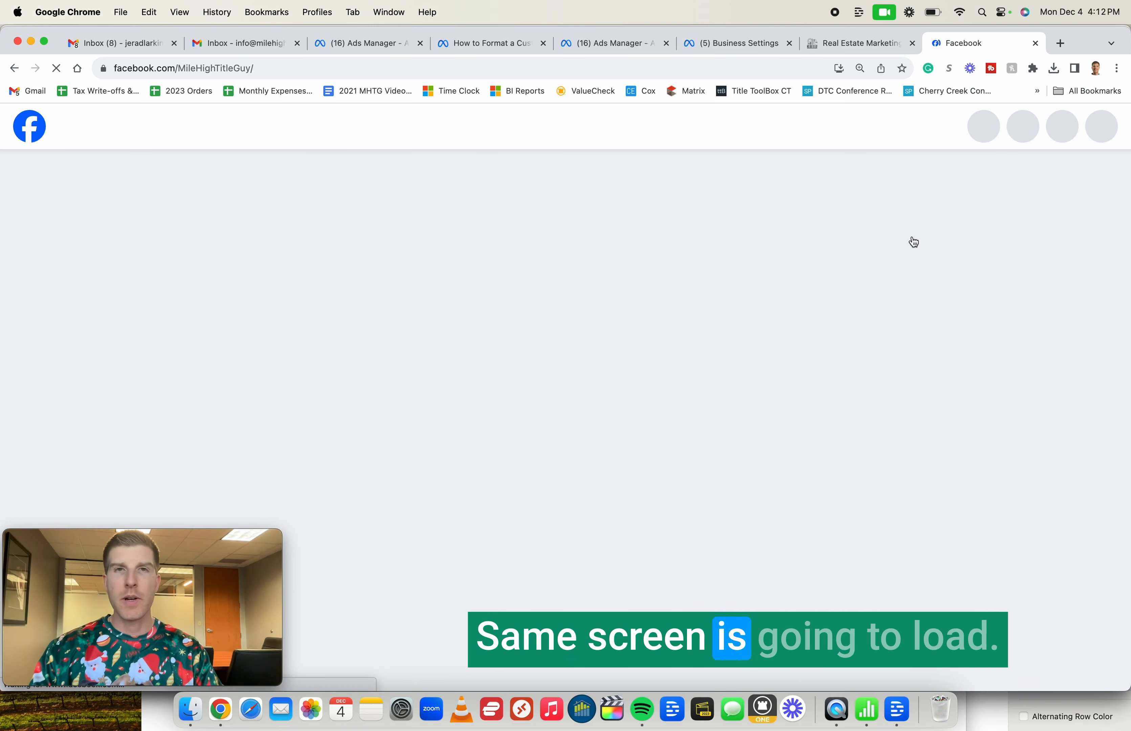
scroll(914, 242, "down", 5)
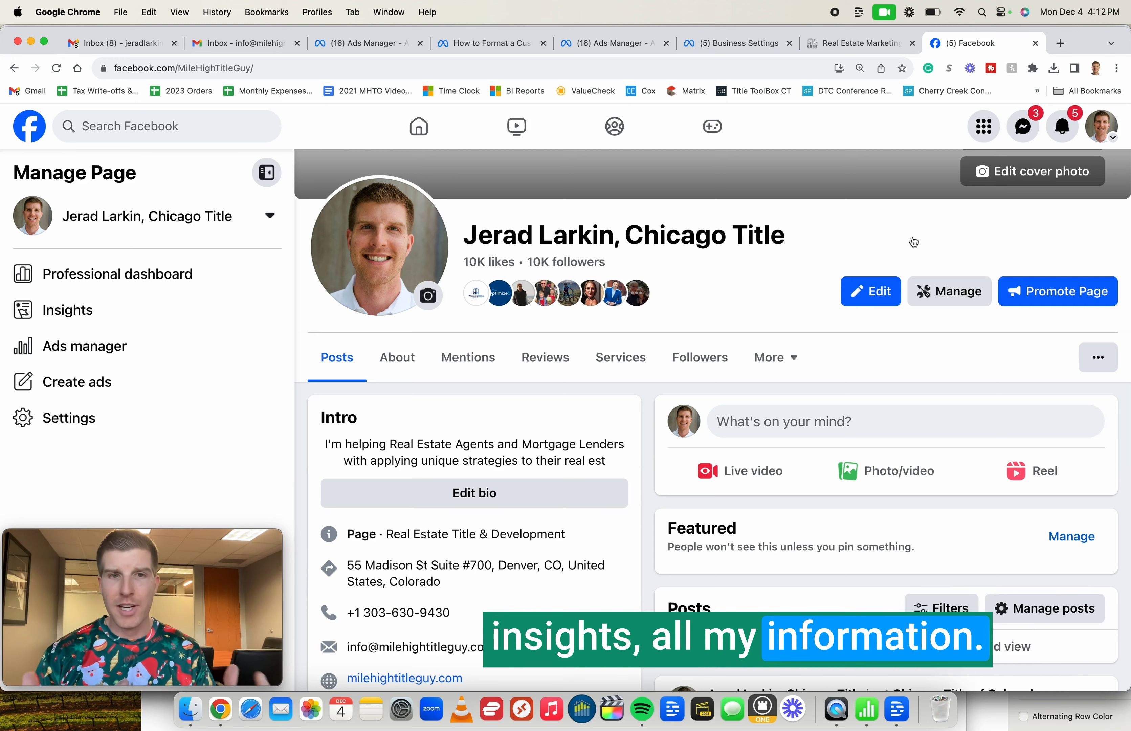
- Browse the Page's Manage Page view and open the '...' more-options menu beside the tabs
scroll(1005, 442, "down", 1)
scroll(770, 402, "up", 3)
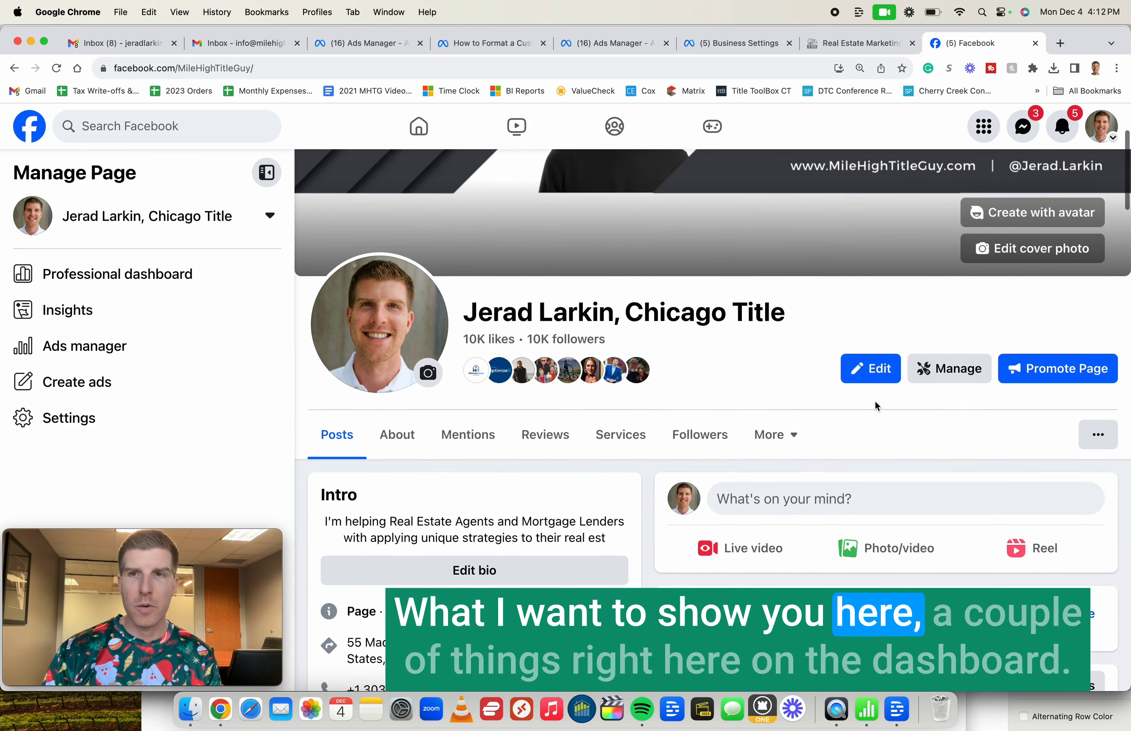
scroll(875, 402, "up", 3)
scroll(875, 402, "down", 3)
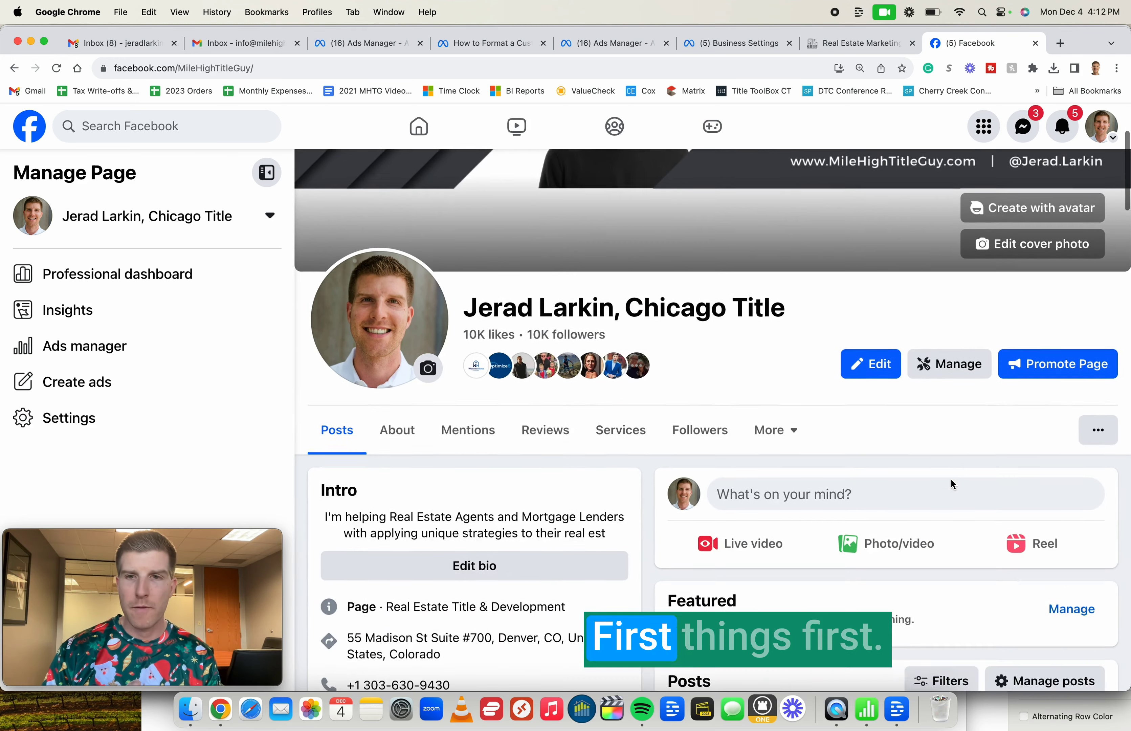
scroll(952, 483, "down", 3)
scroll(941, 428, "up", 2)
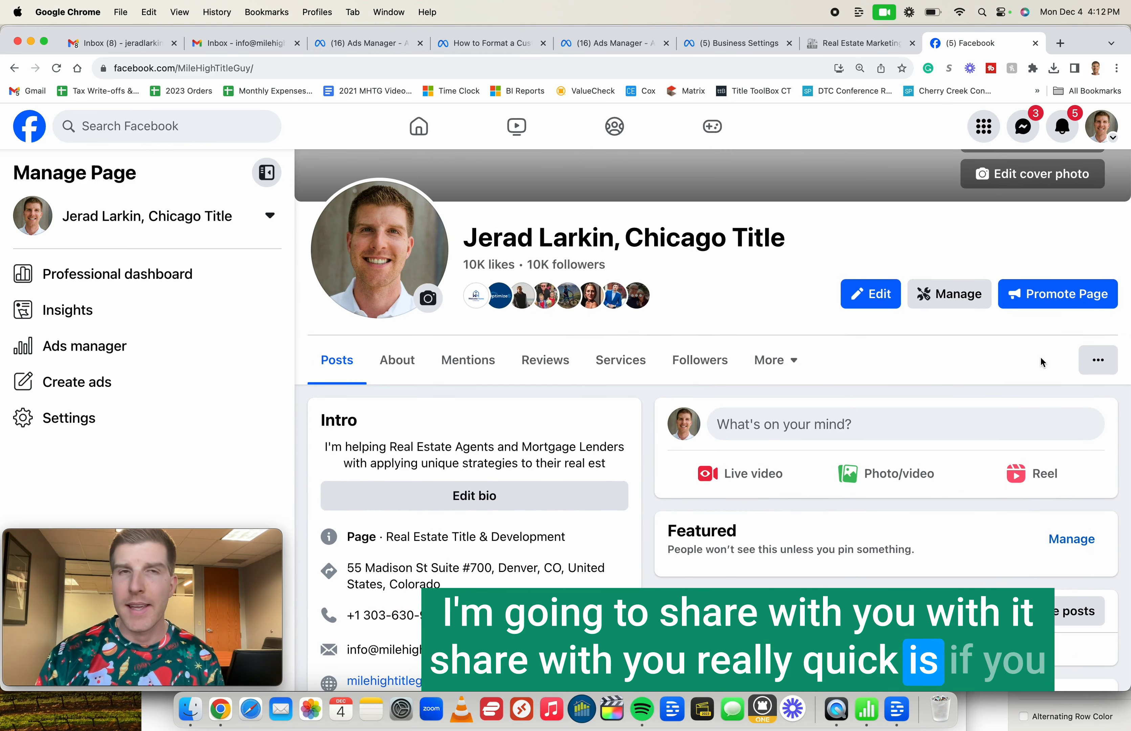
left_click(1098, 360)
left_click(1055, 350)
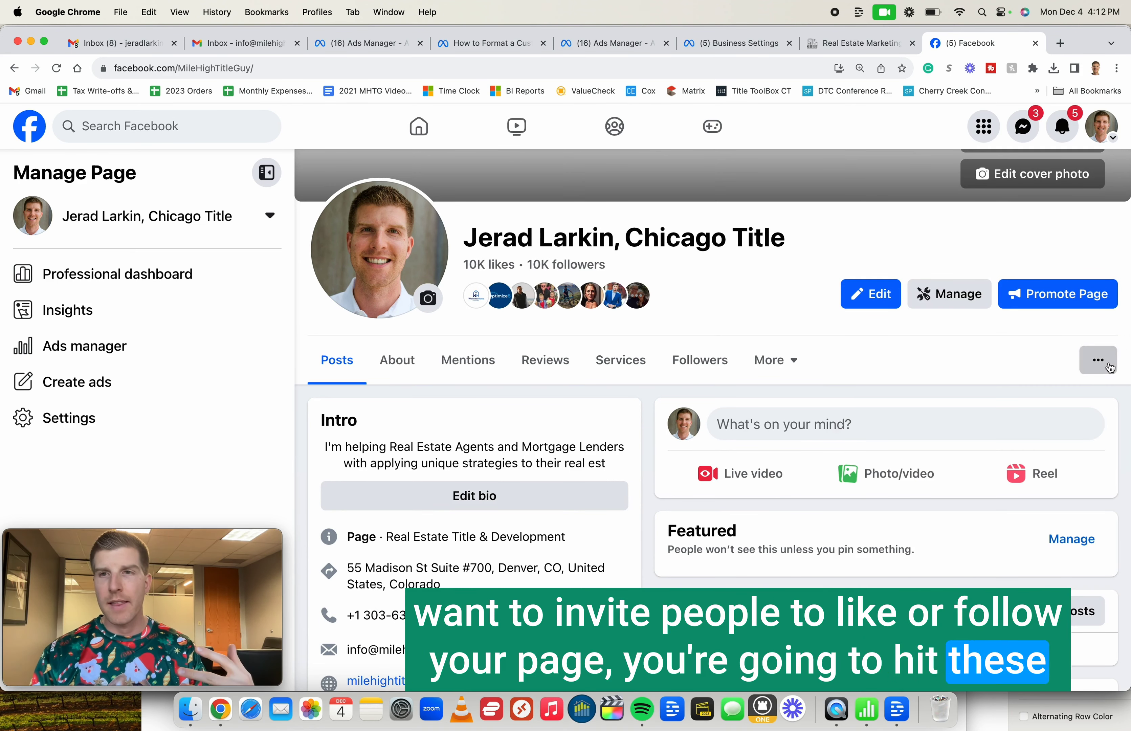
left_click(1093, 360)
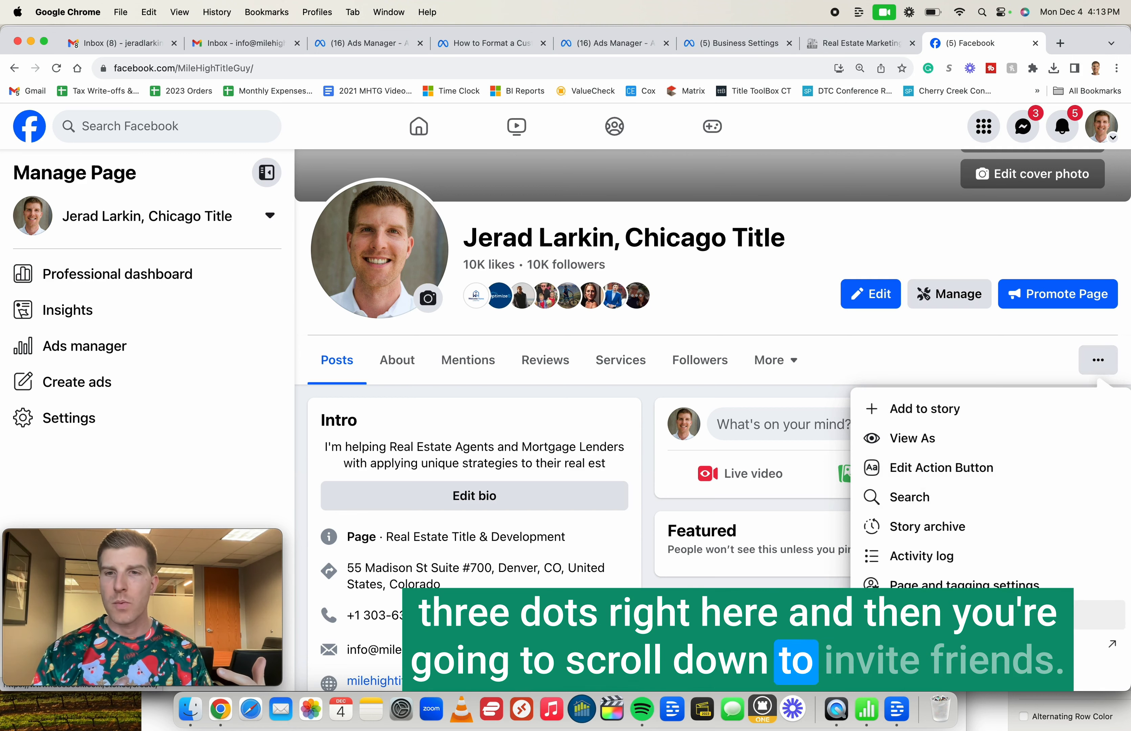
- Invite 1000 of 3934 friends to follow the Page with Select All and Send Invites
left_click(894, 614)
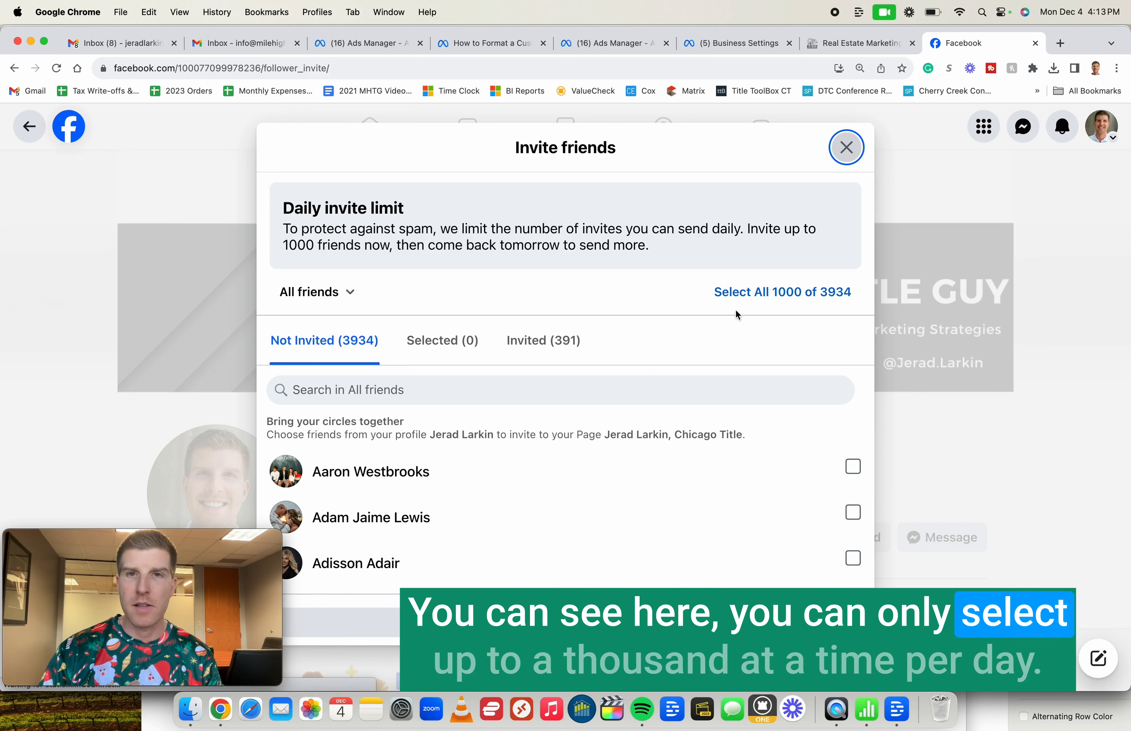
left_click(753, 294)
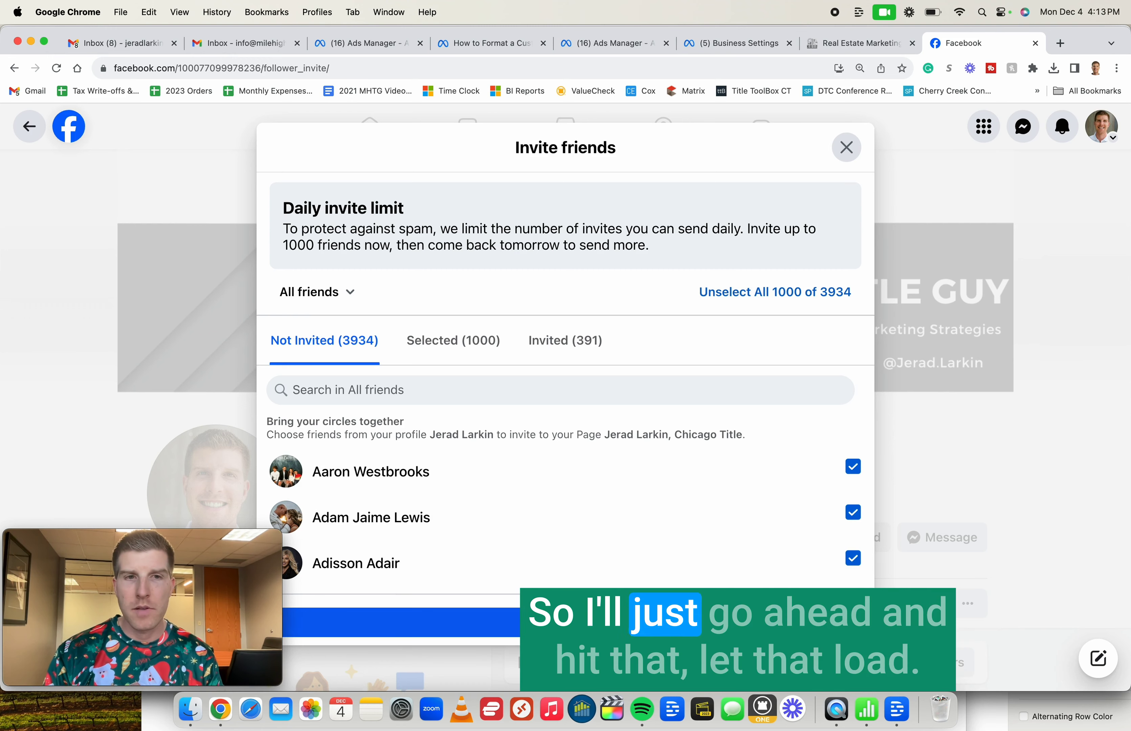
left_click(566, 623)
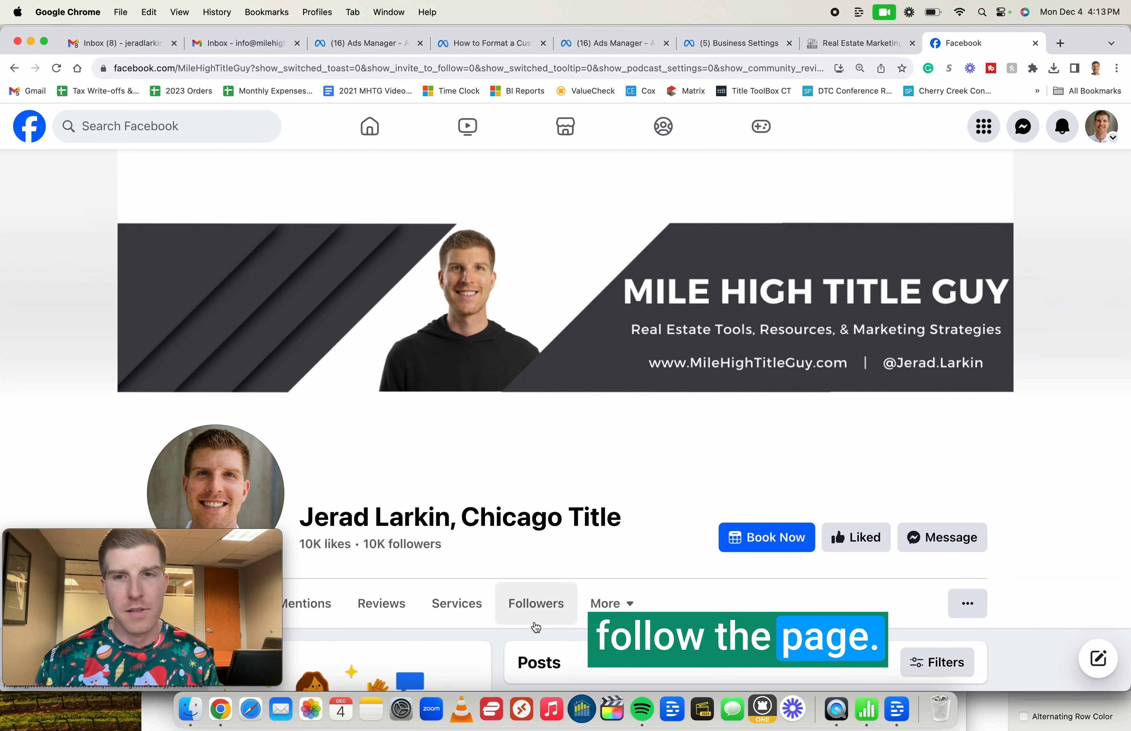
- Switch back to the Chicago Title Page and view its Professional dashboard
scroll(580, 436, "down", 3)
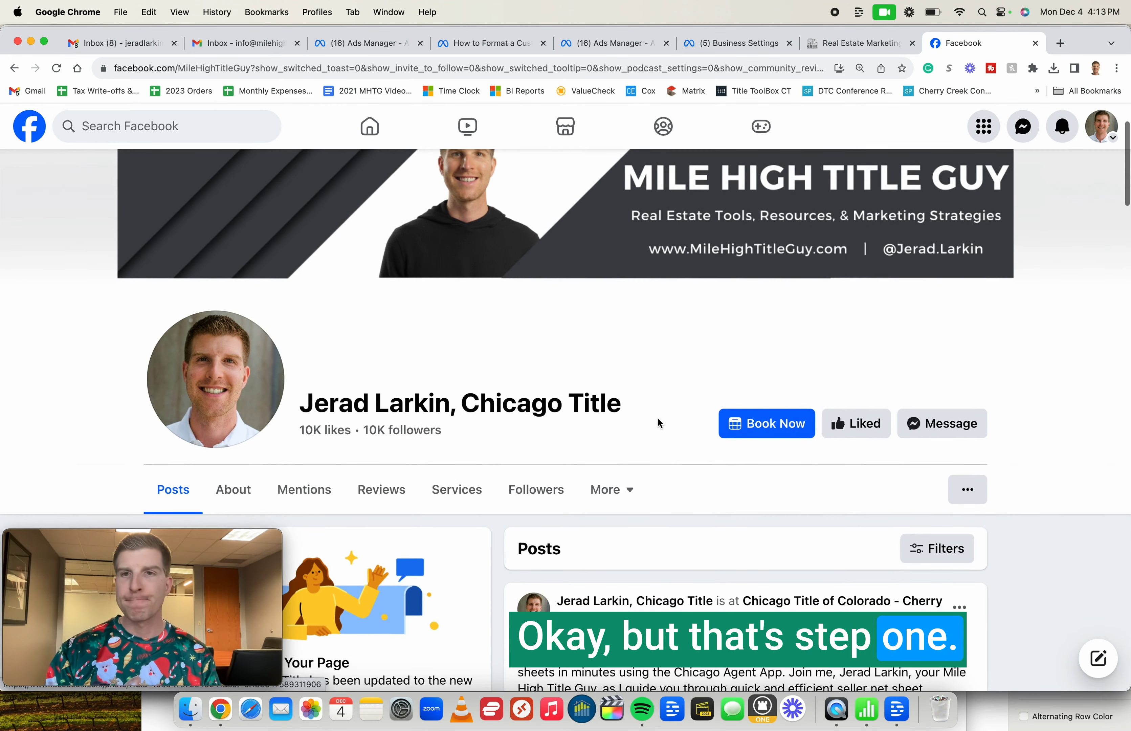
scroll(657, 422, "up", 2)
scroll(660, 423, "up", 1)
left_click(1101, 126)
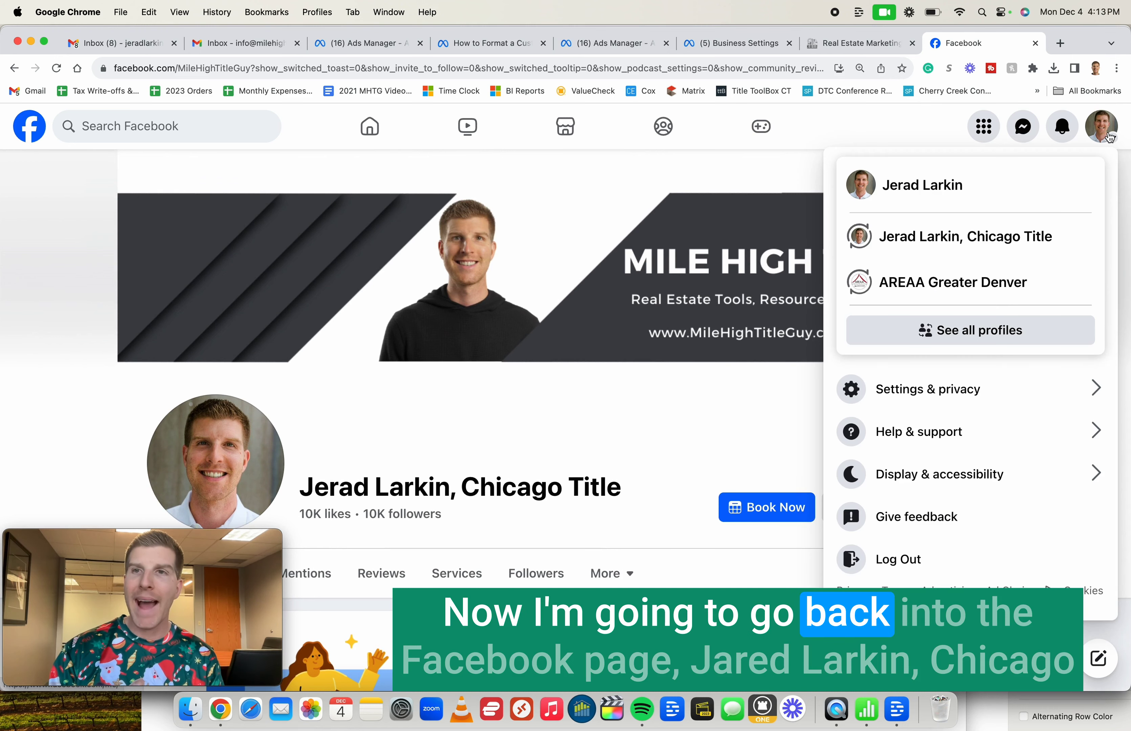
left_click(941, 236)
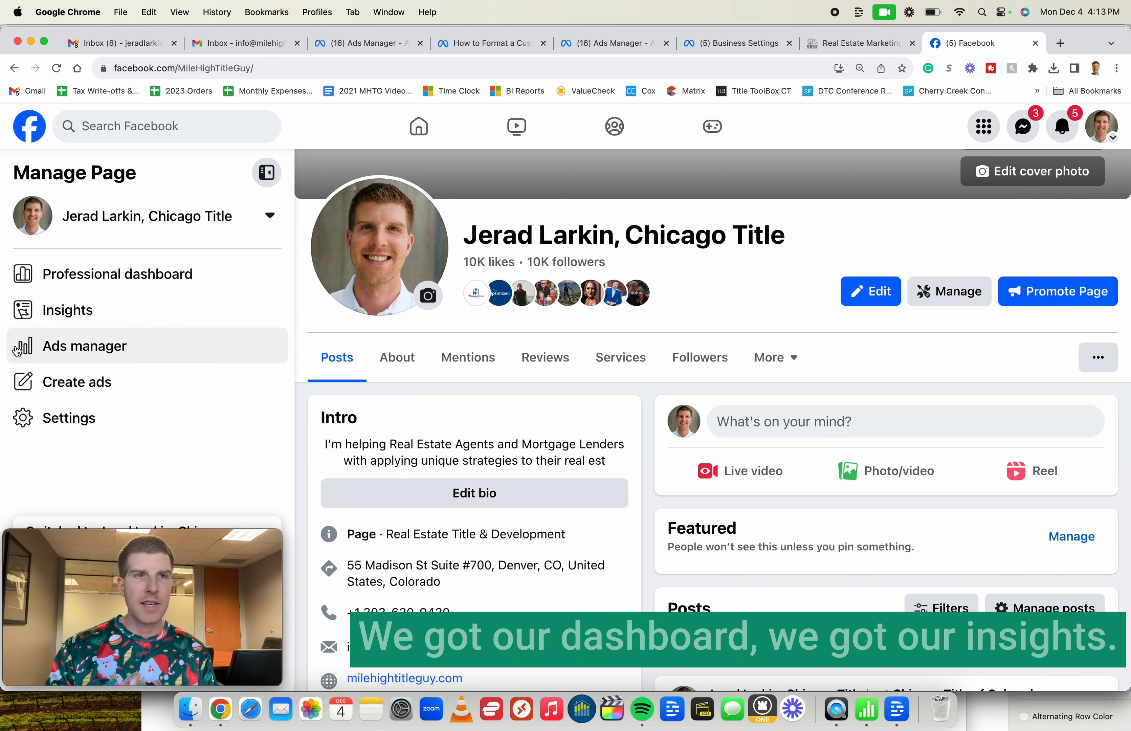
left_click(926, 288)
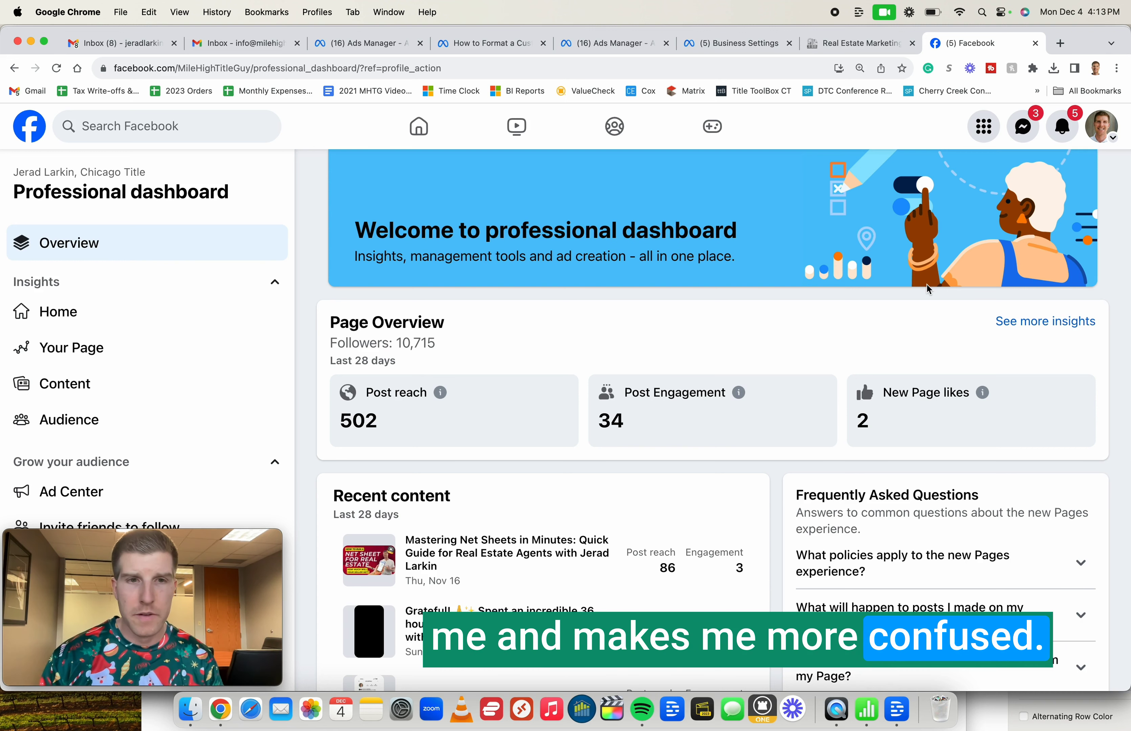
left_click(1110, 144)
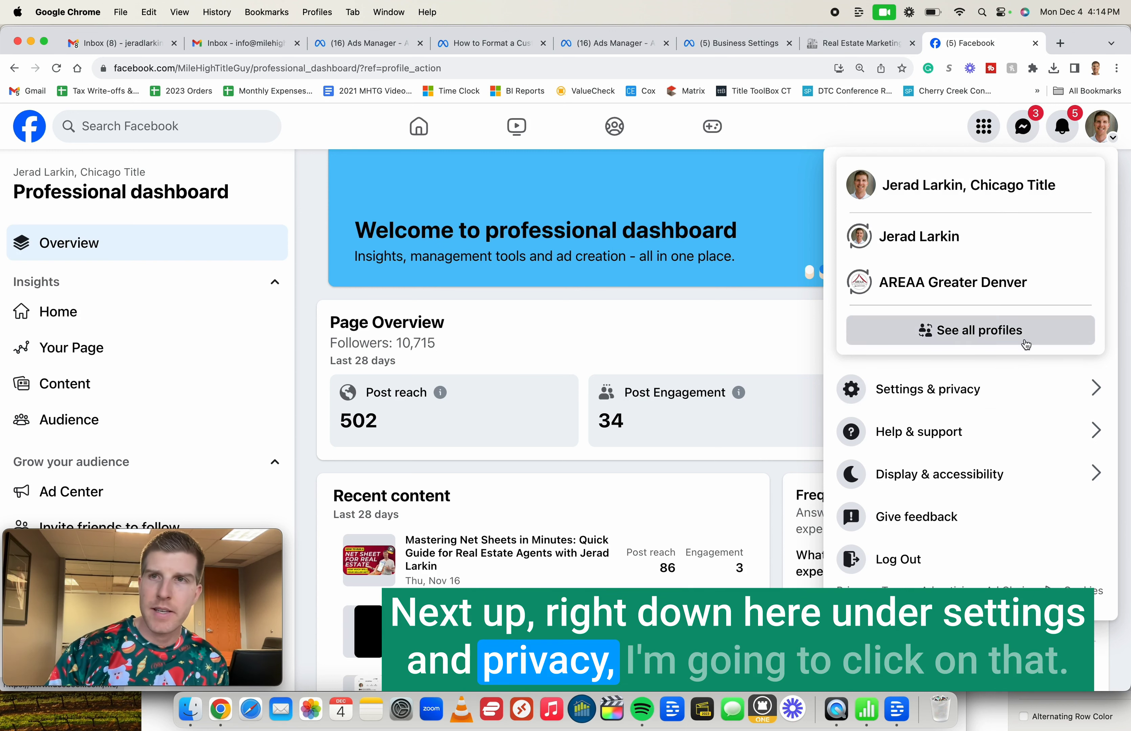
- Open the Page's Settings from the Settings & privacy menu
left_click(953, 391)
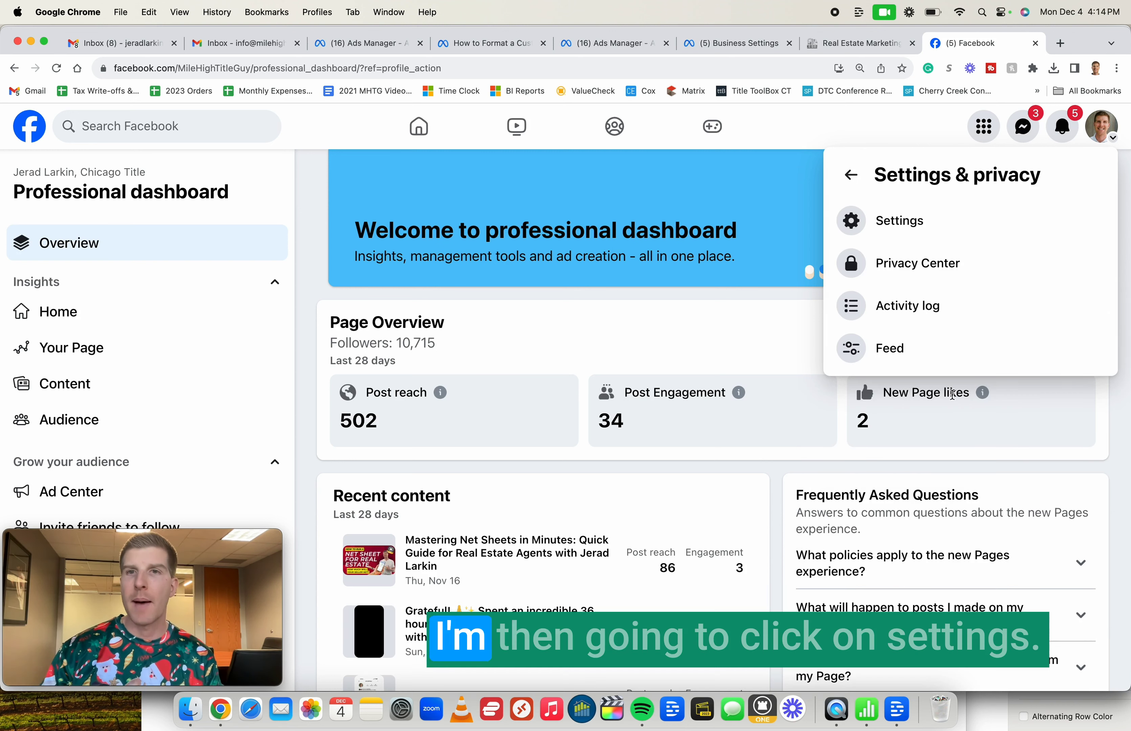
left_click(925, 218)
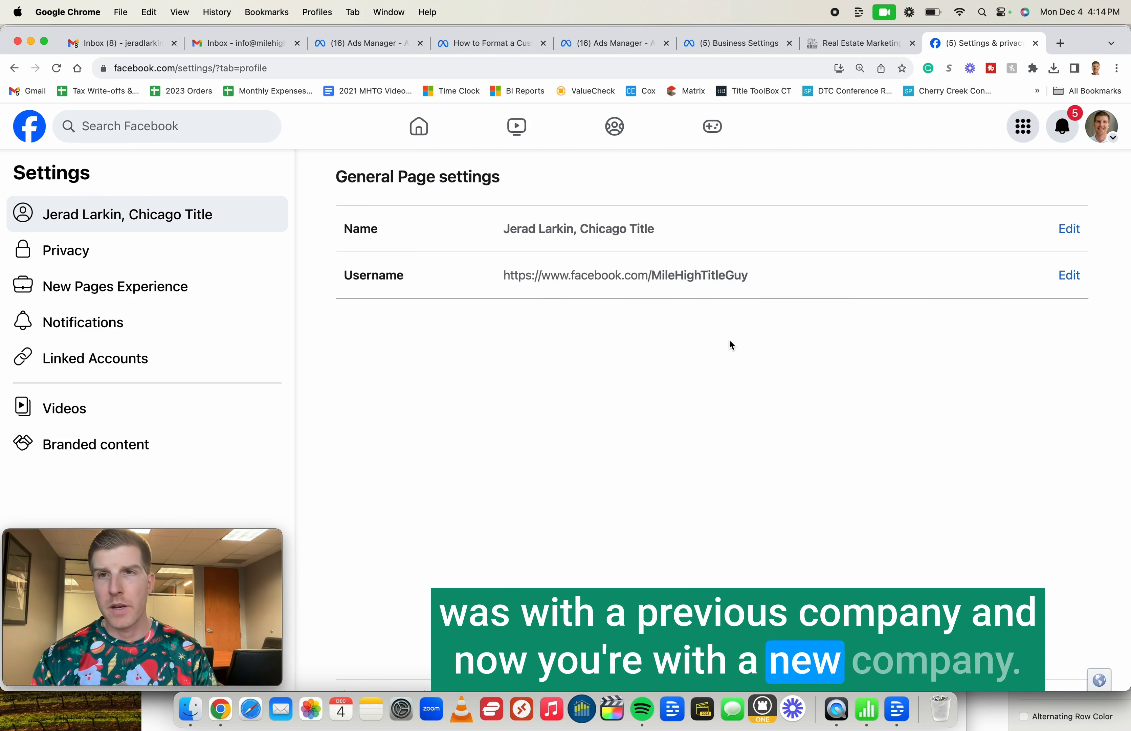
- Cancel an edit of the Page name and look through the Page's privacy settings
left_click(1069, 230)
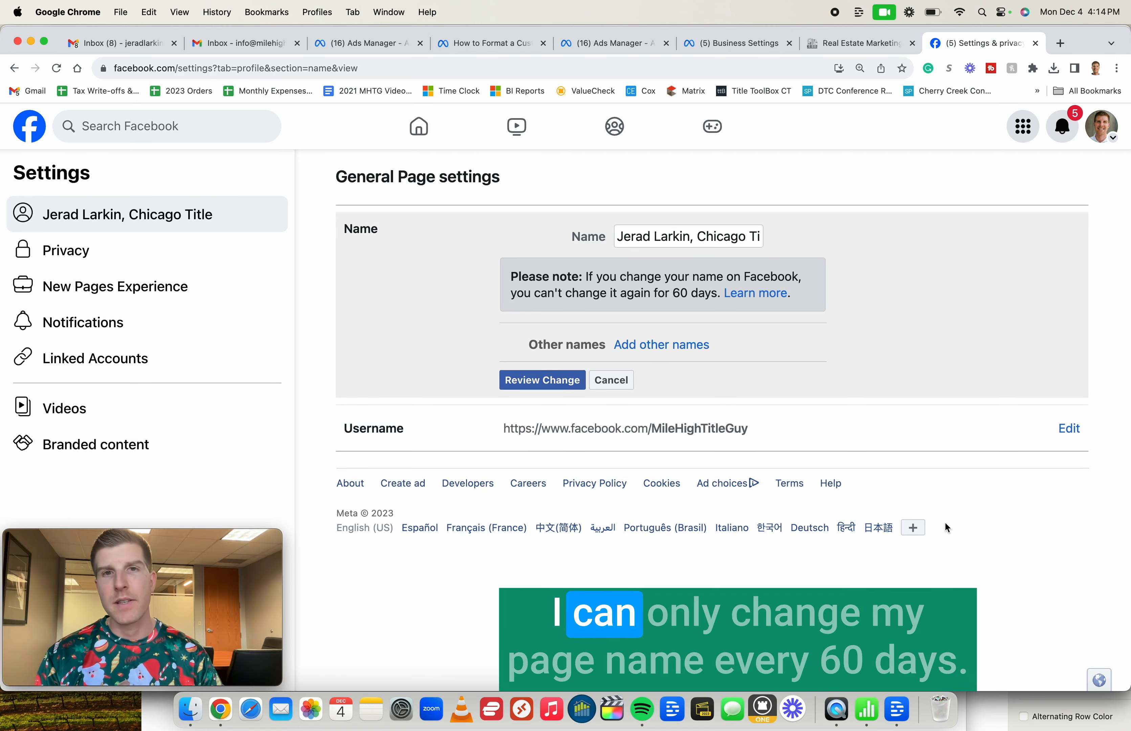
left_click(613, 382)
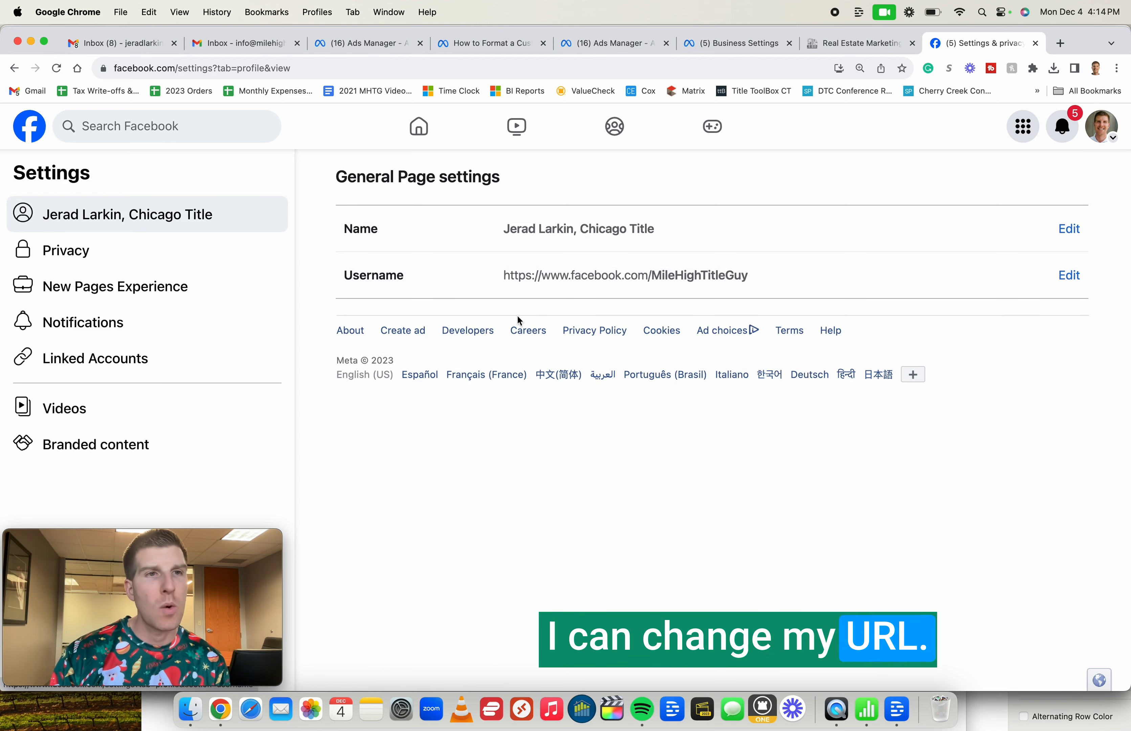
left_click(77, 266)
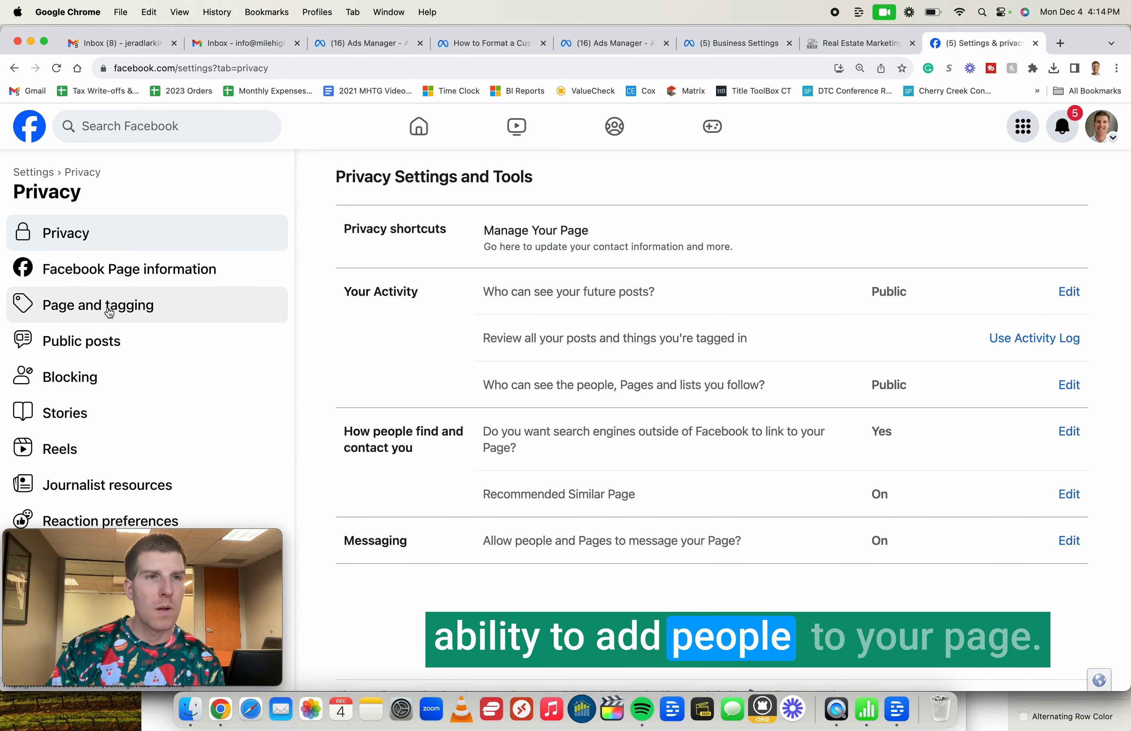
mouse_move(166, 557)
left_click_drag(166, 557, 1004, 554)
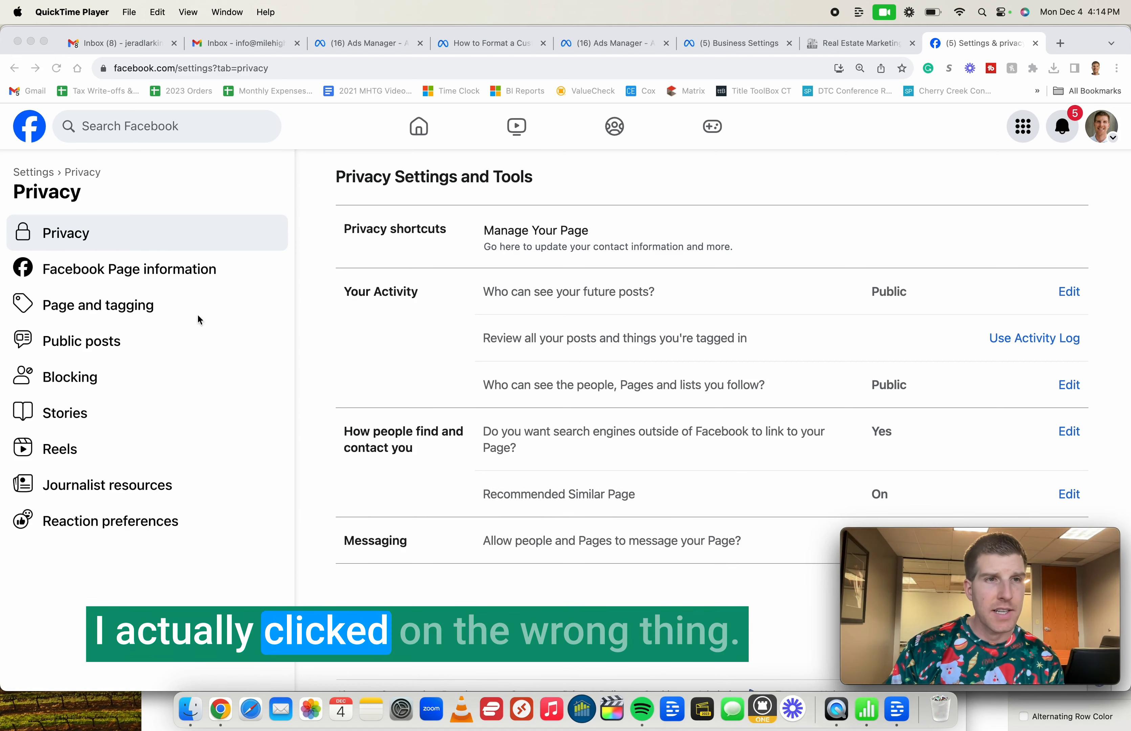
- Check Linked Accounts, then return to General Page settings via the Settings breadcrumb
left_click(35, 177)
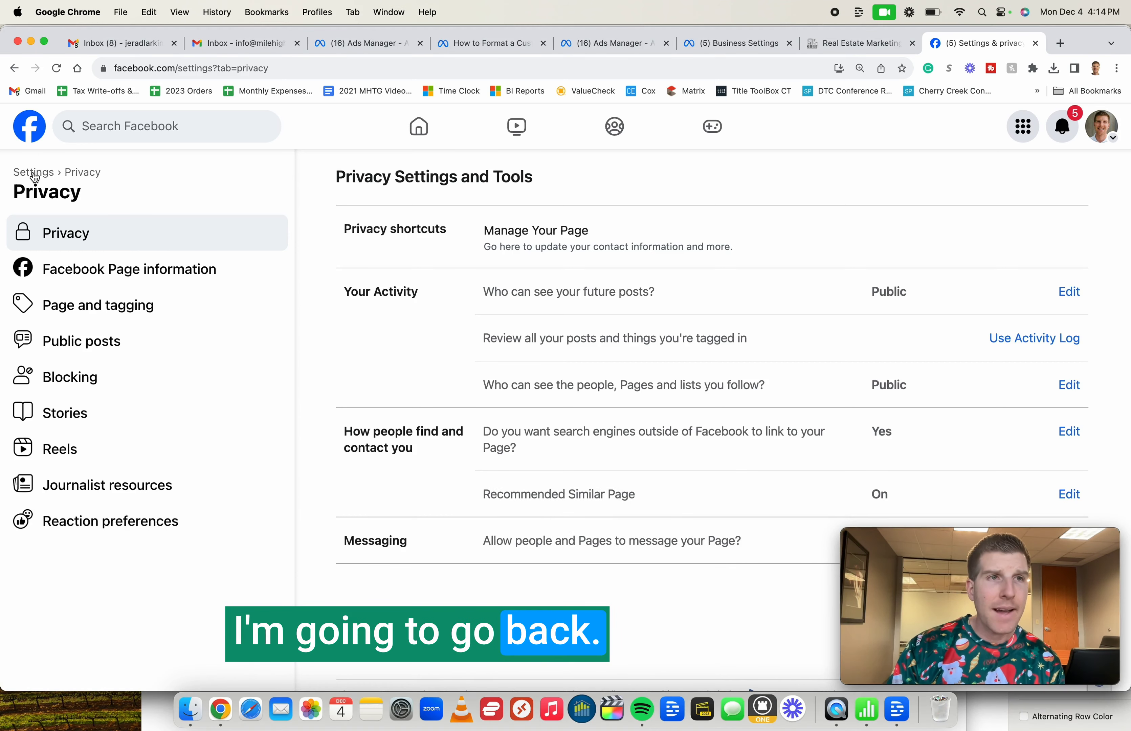
left_click(35, 177)
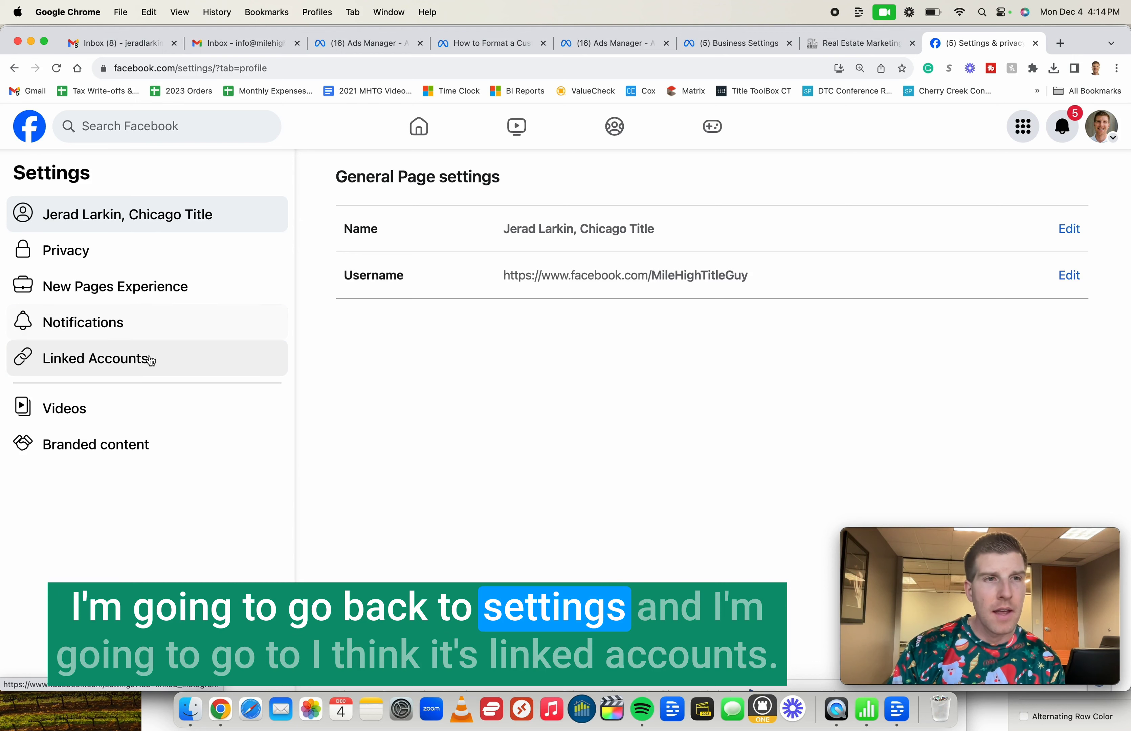
left_click(107, 363)
scroll(590, 303, "down", 3)
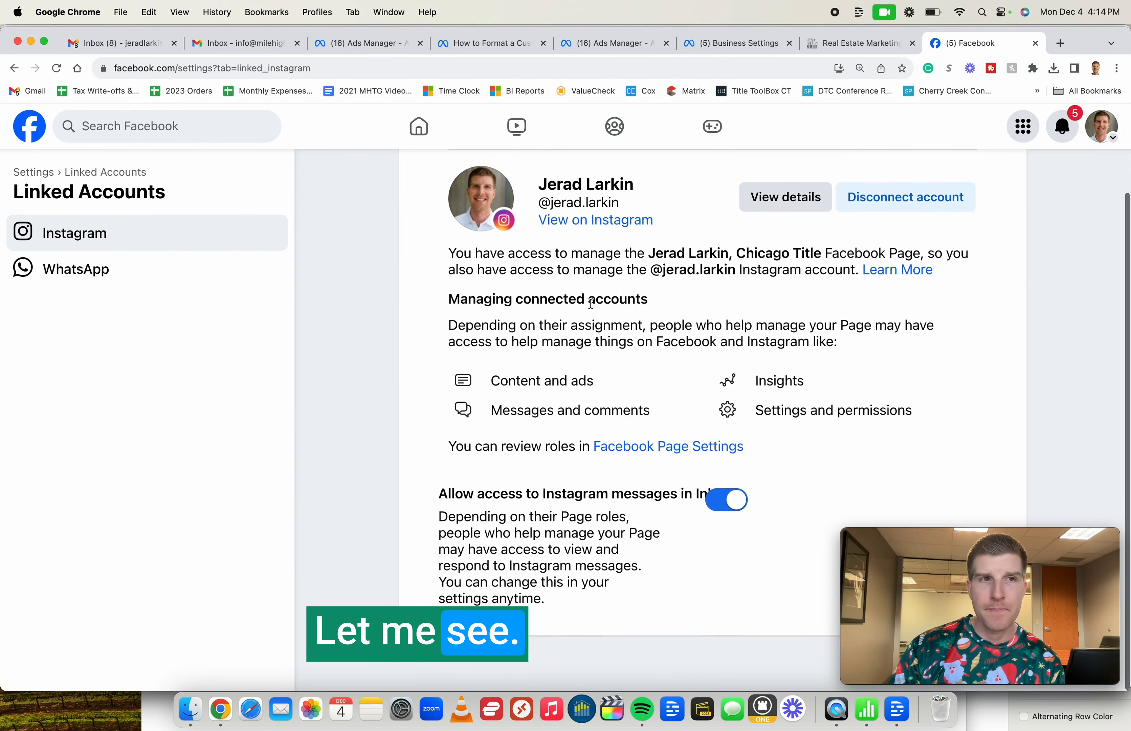
scroll(590, 303, "up", 3)
left_click(34, 172)
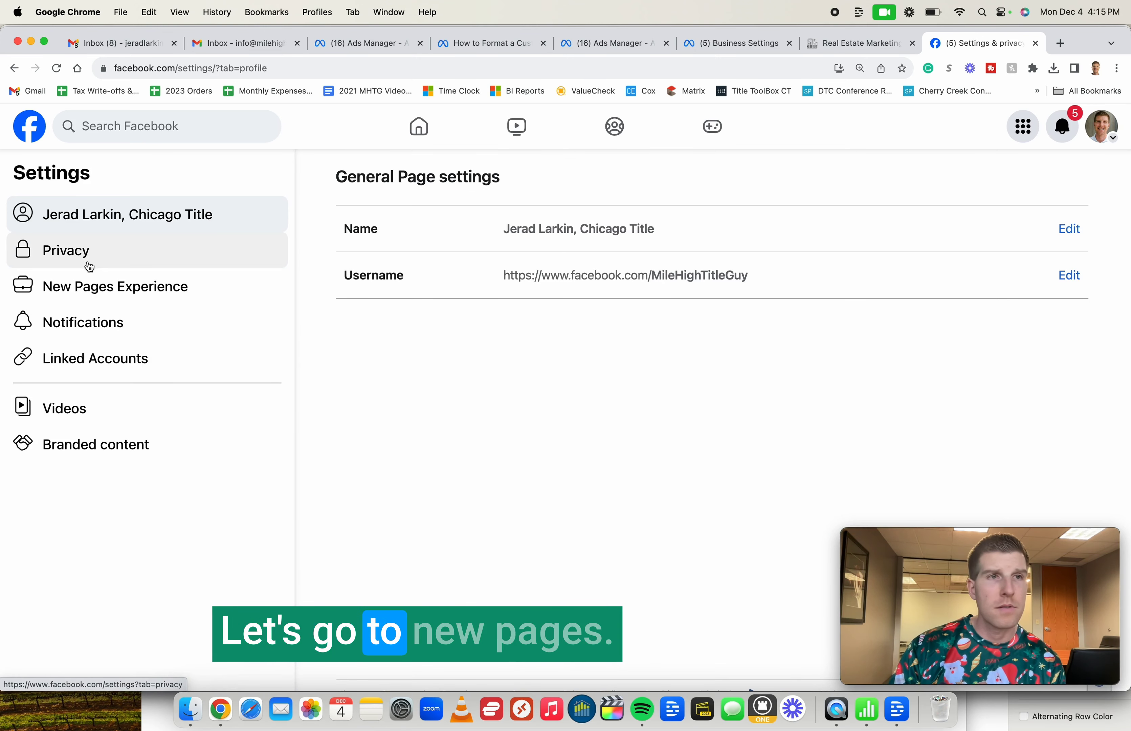
- Open New Pages Experience and the Add New window for People with Facebook access
left_click(89, 289)
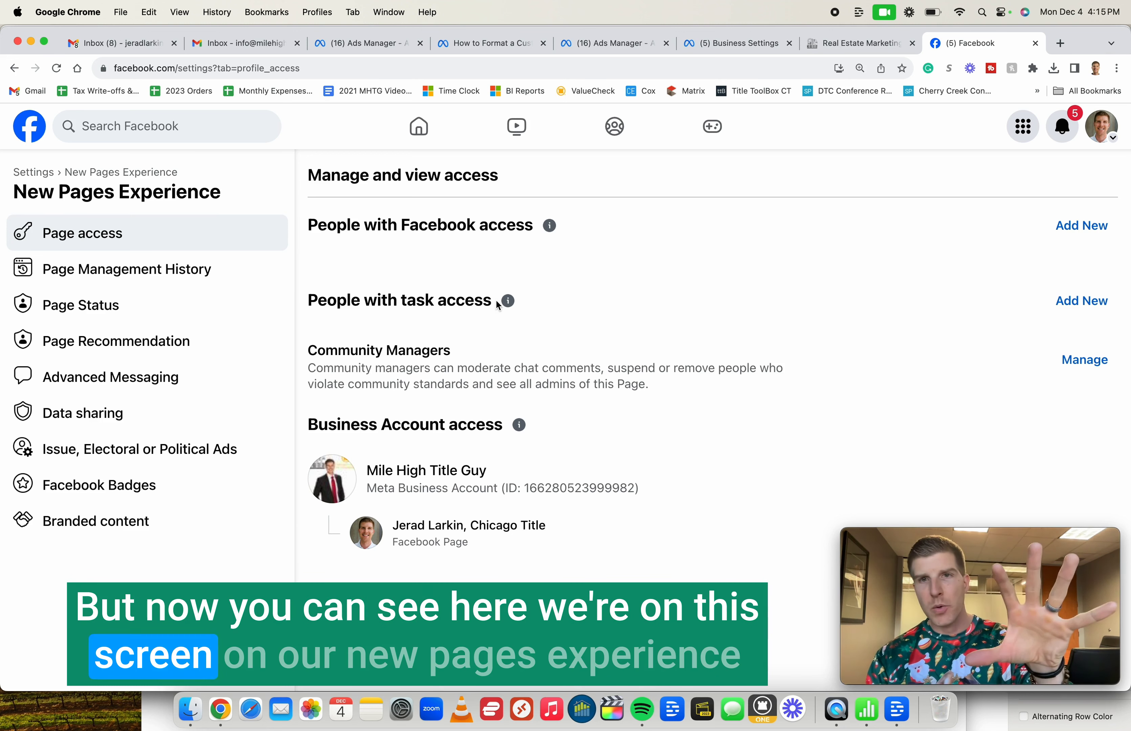
left_click(1070, 228)
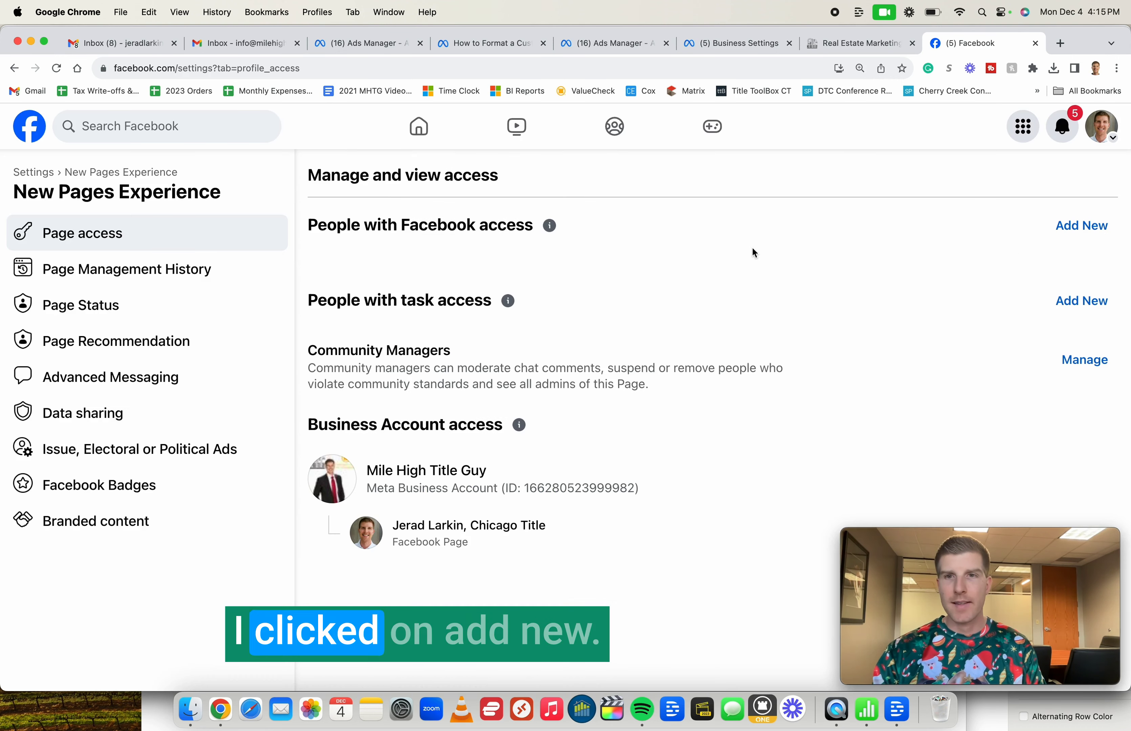
left_click(758, 251)
left_click(1089, 228)
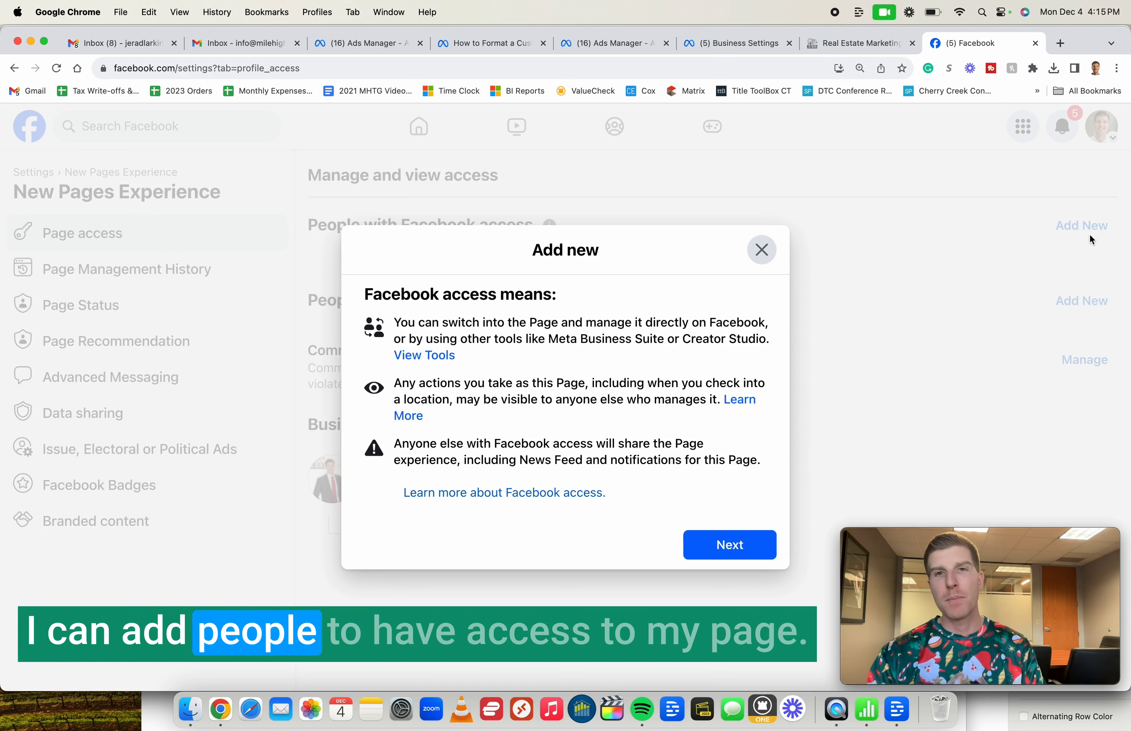
- Search for the new person by name and select them from the results
left_click(731, 545)
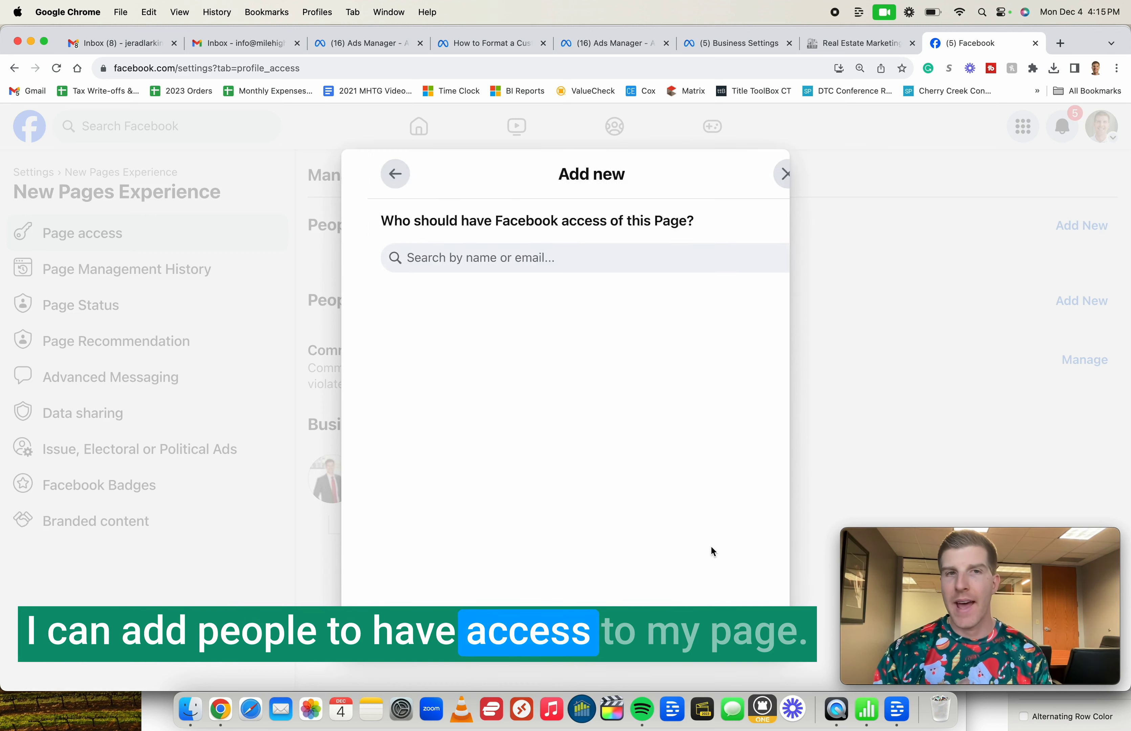
left_click(502, 257)
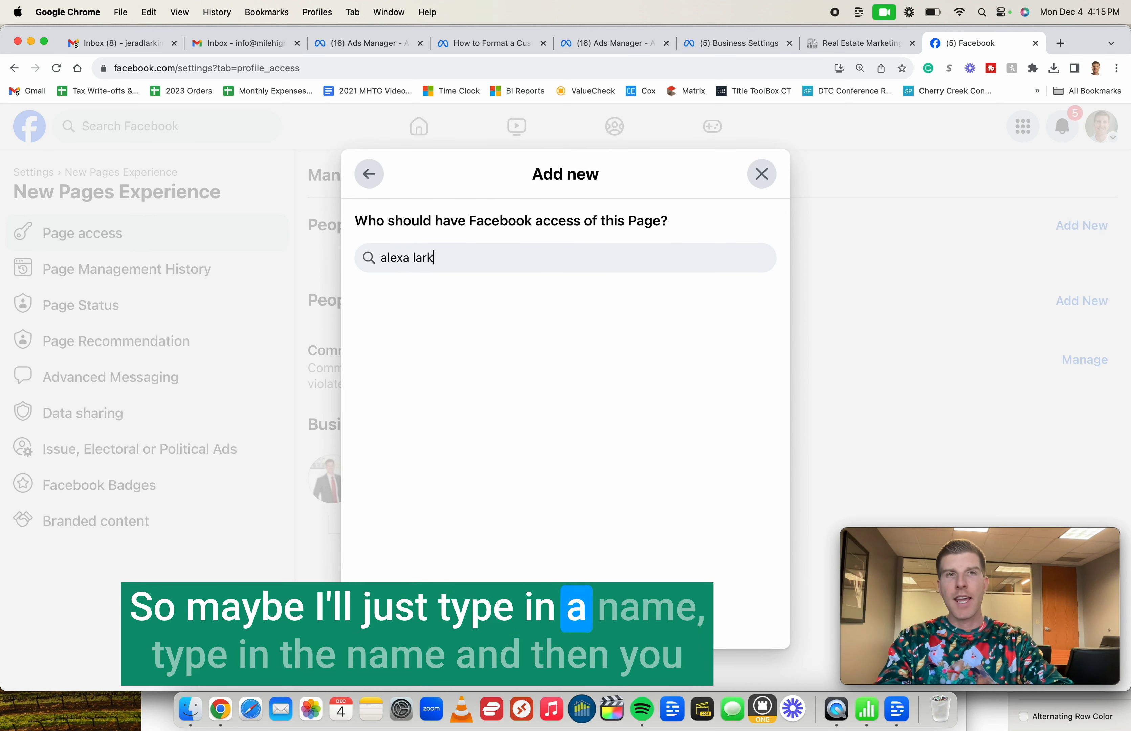
key("Return")
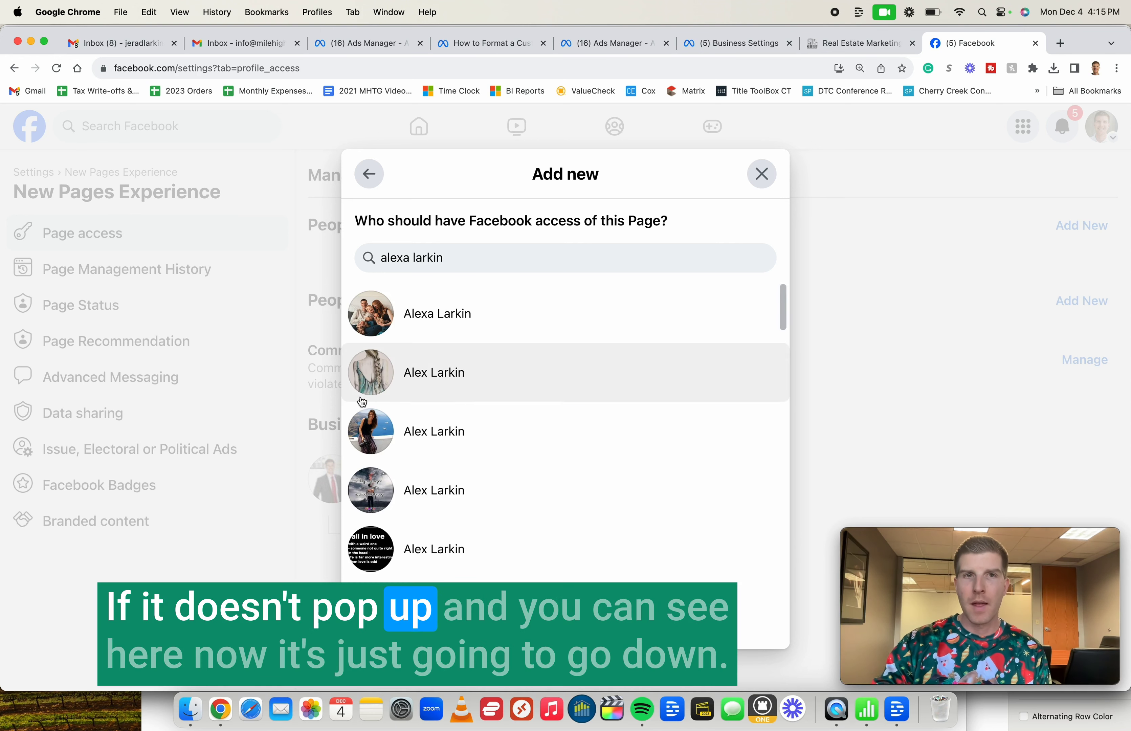
scroll(518, 343, "down", 5)
scroll(517, 343, "up", 5)
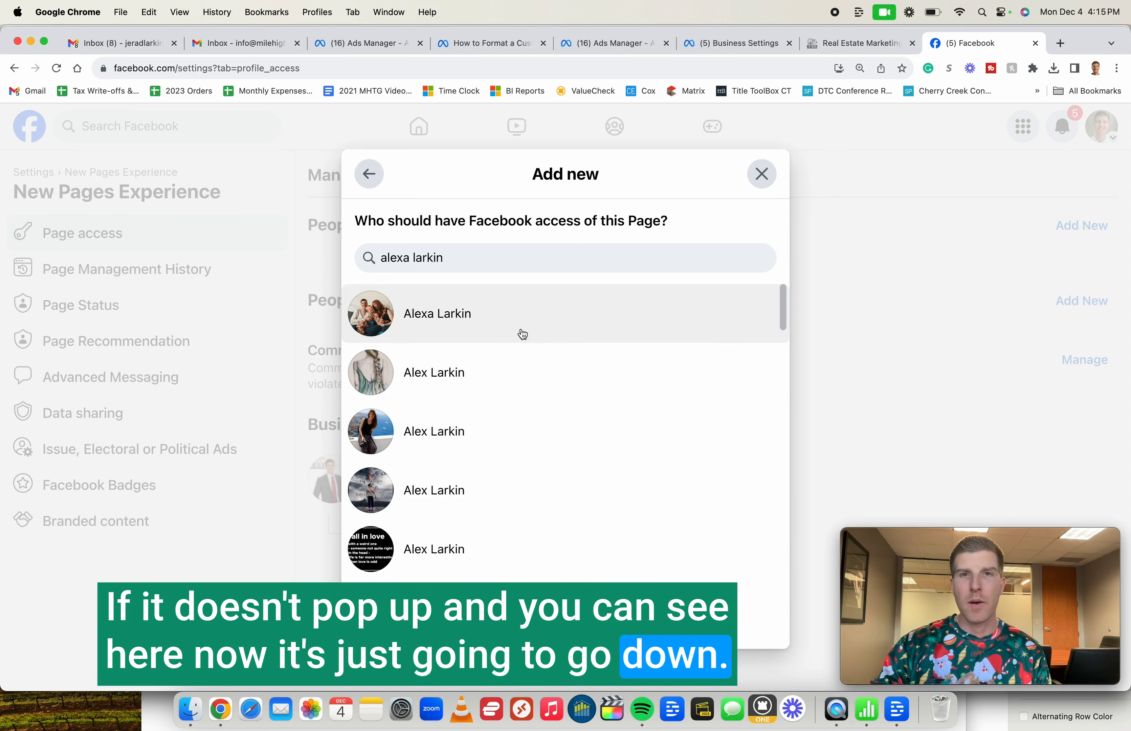
left_click(561, 323)
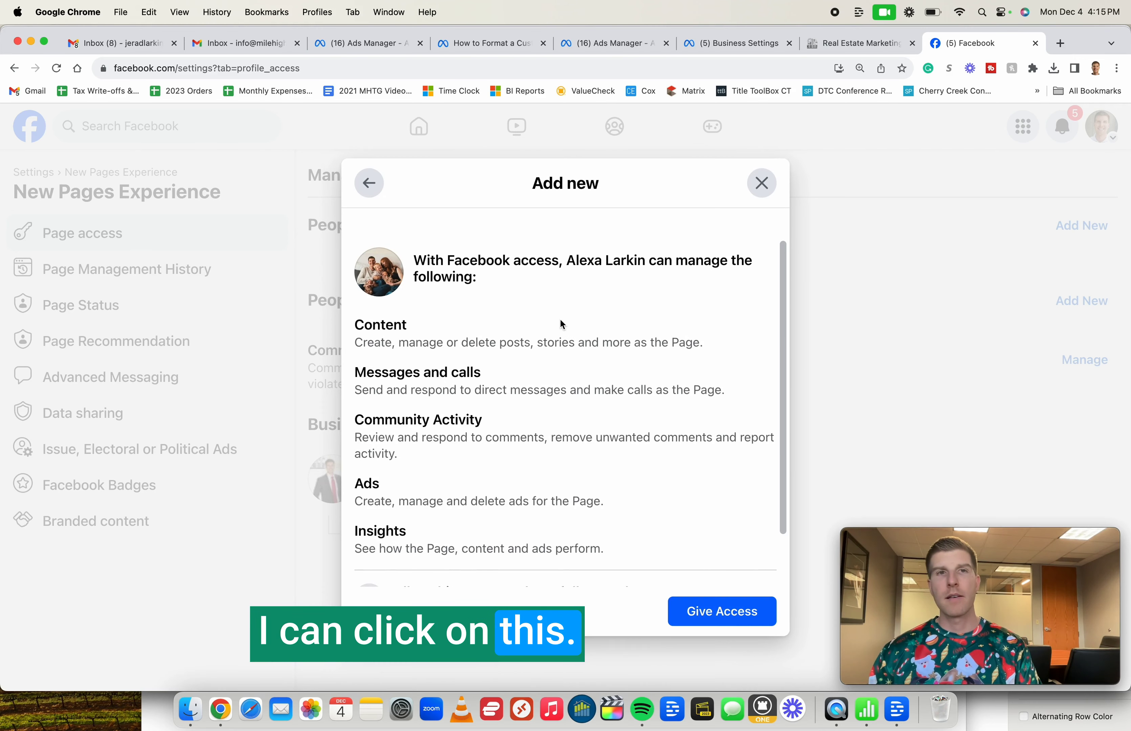
- Allow the selected person full control of the Page and close the Add new window
scroll(561, 324, "down", 2)
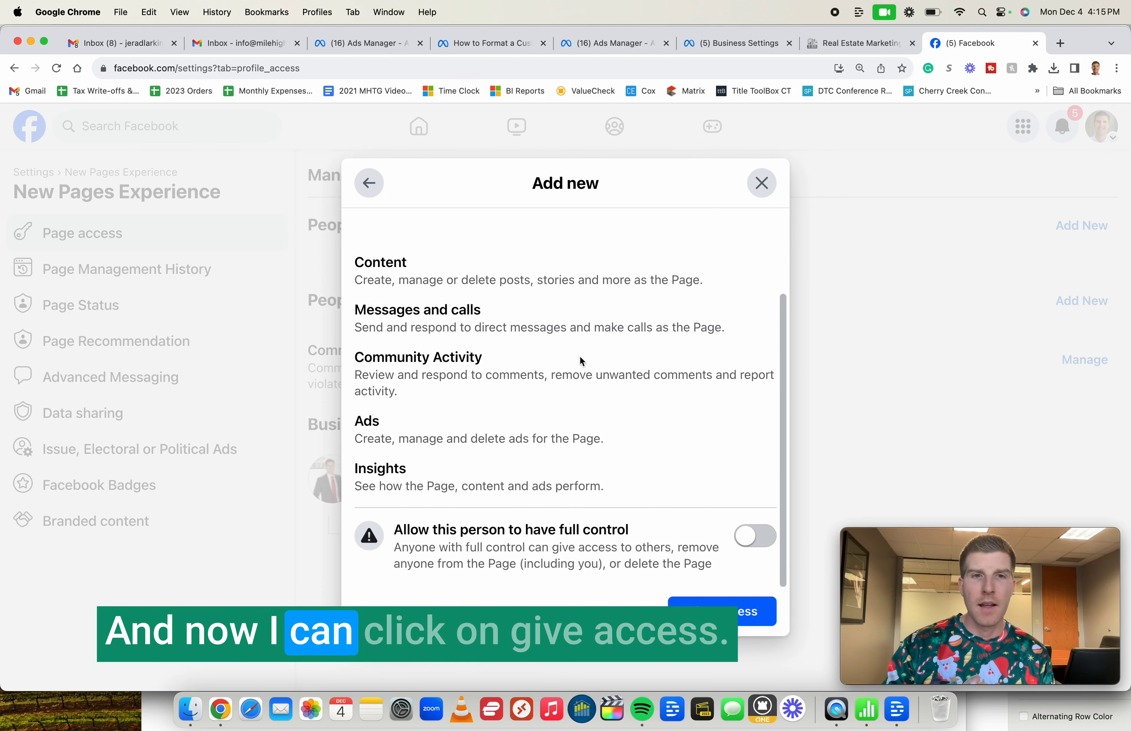
scroll(581, 359, "up", 2)
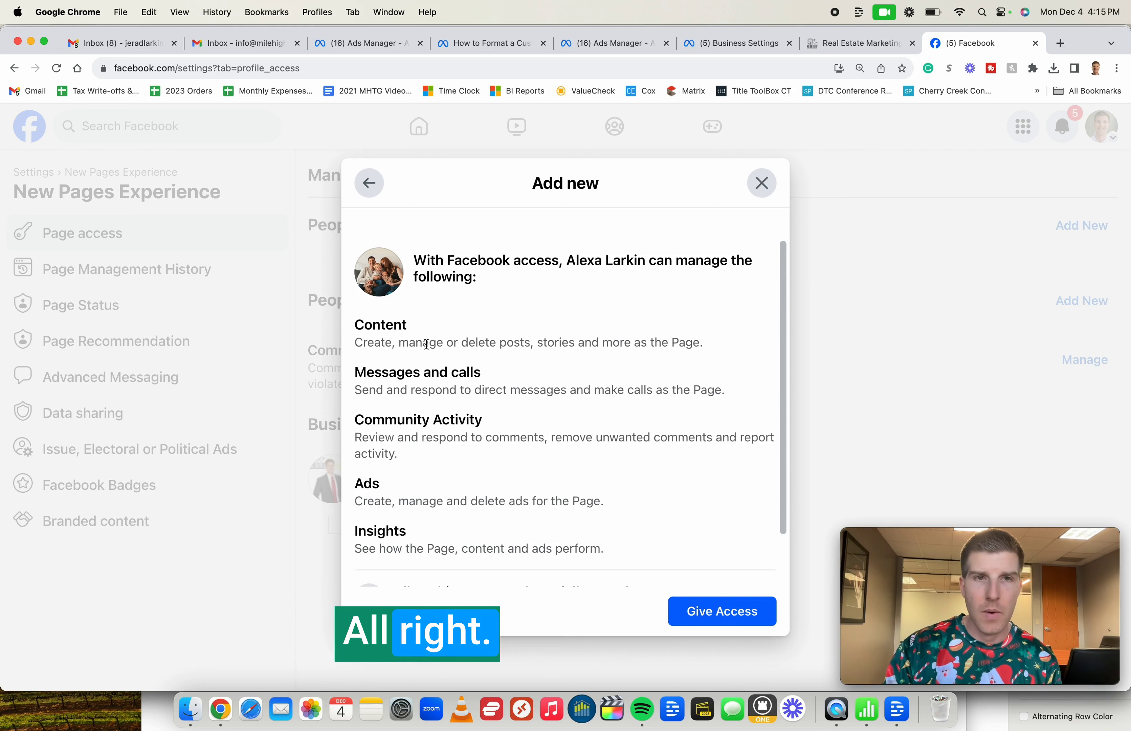
scroll(426, 344, "down", 1)
scroll(426, 343, "up", 1)
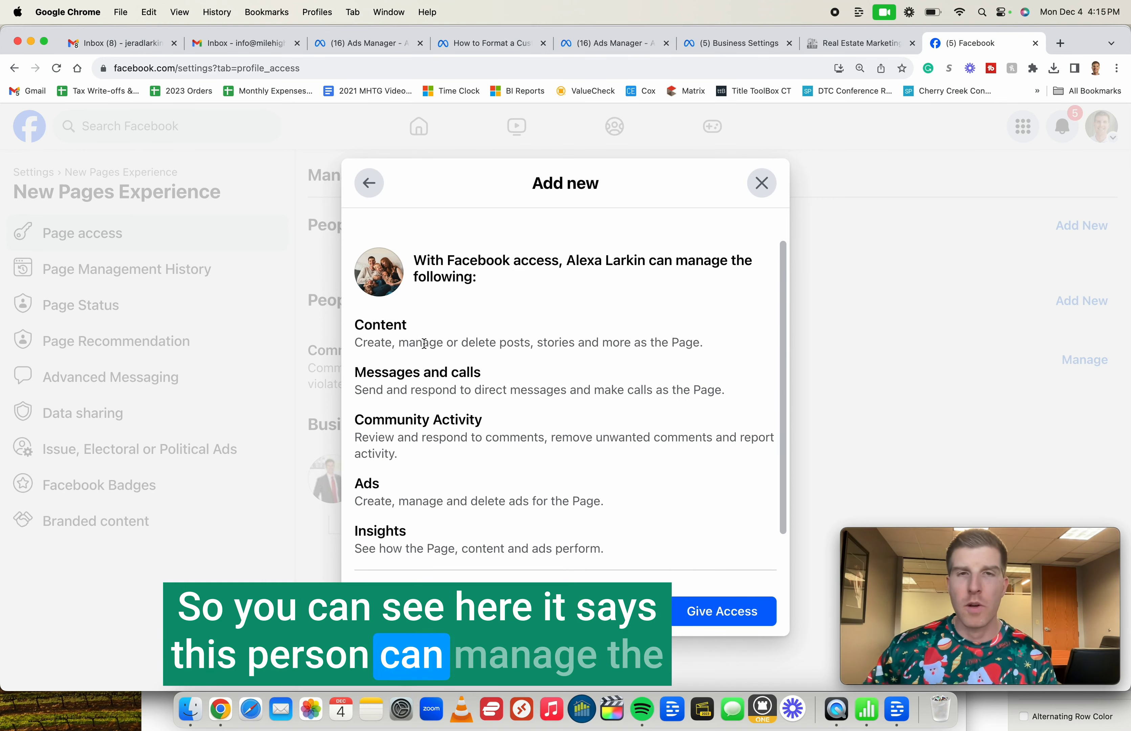
scroll(425, 343, "down", 2)
scroll(424, 343, "down", 1)
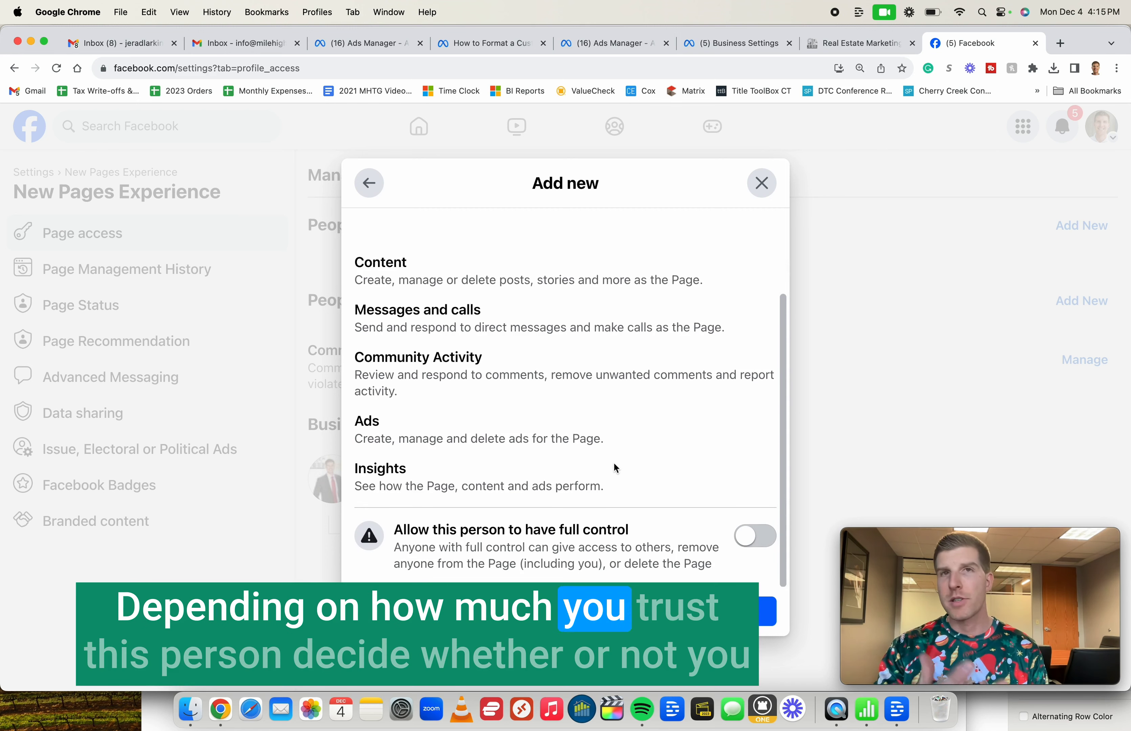
left_click(751, 537)
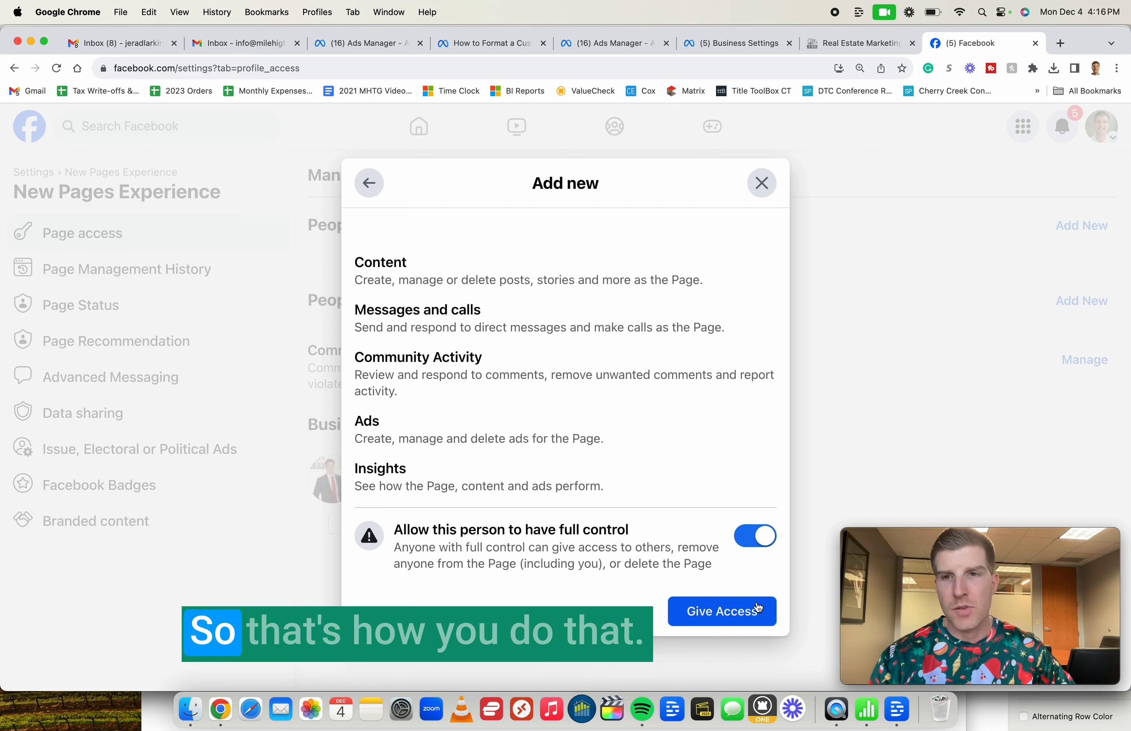
left_click(760, 183)
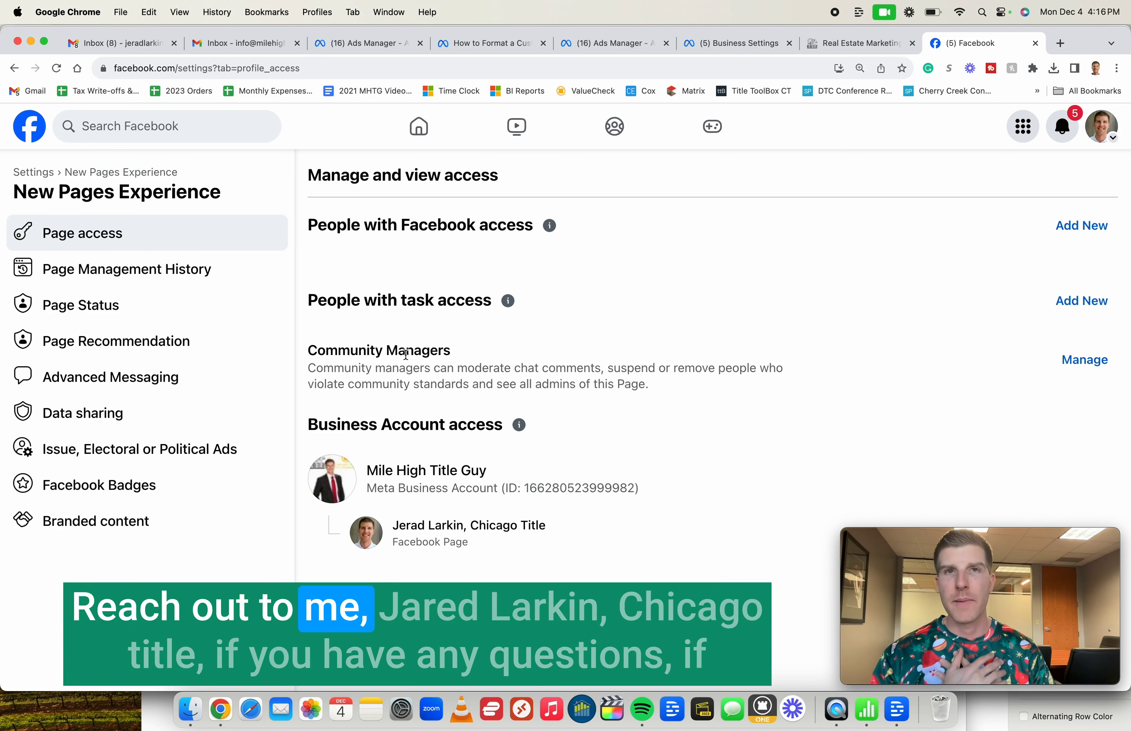
- Load milehightitleguy.com in a new browser tab
key("super+t")
type("milehightitleguy.com")
key("Return")
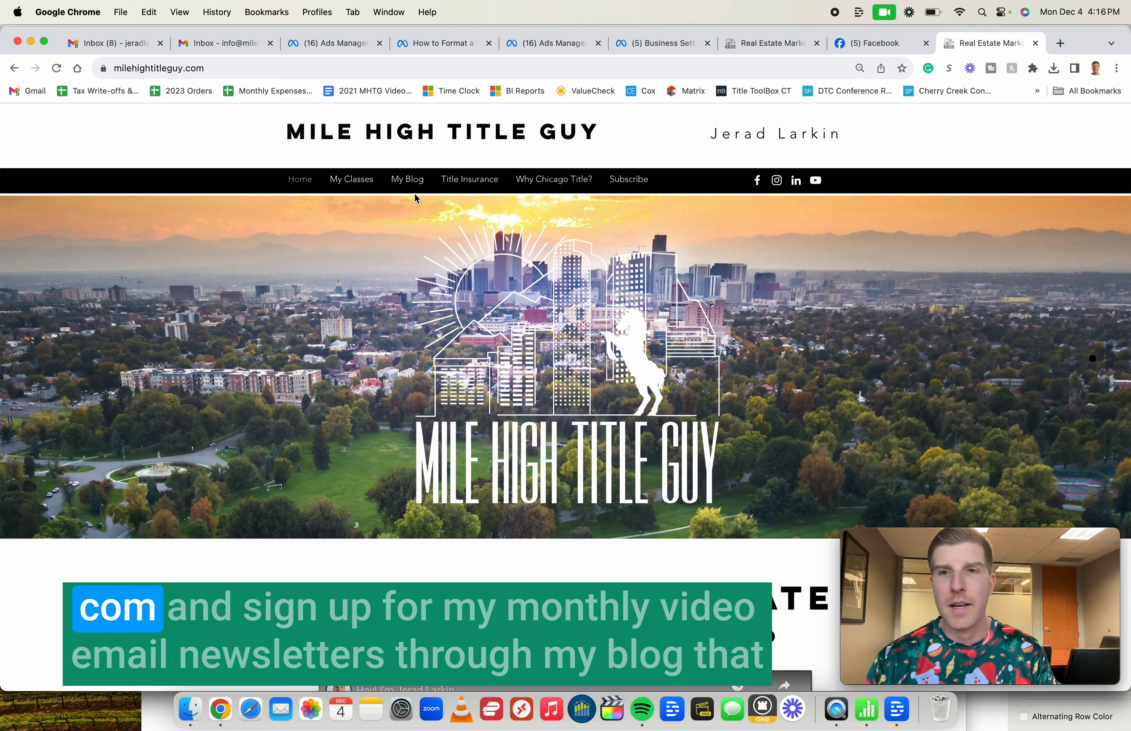
- Go from My Blog to the site's newsletter Subscribe page
left_click(407, 182)
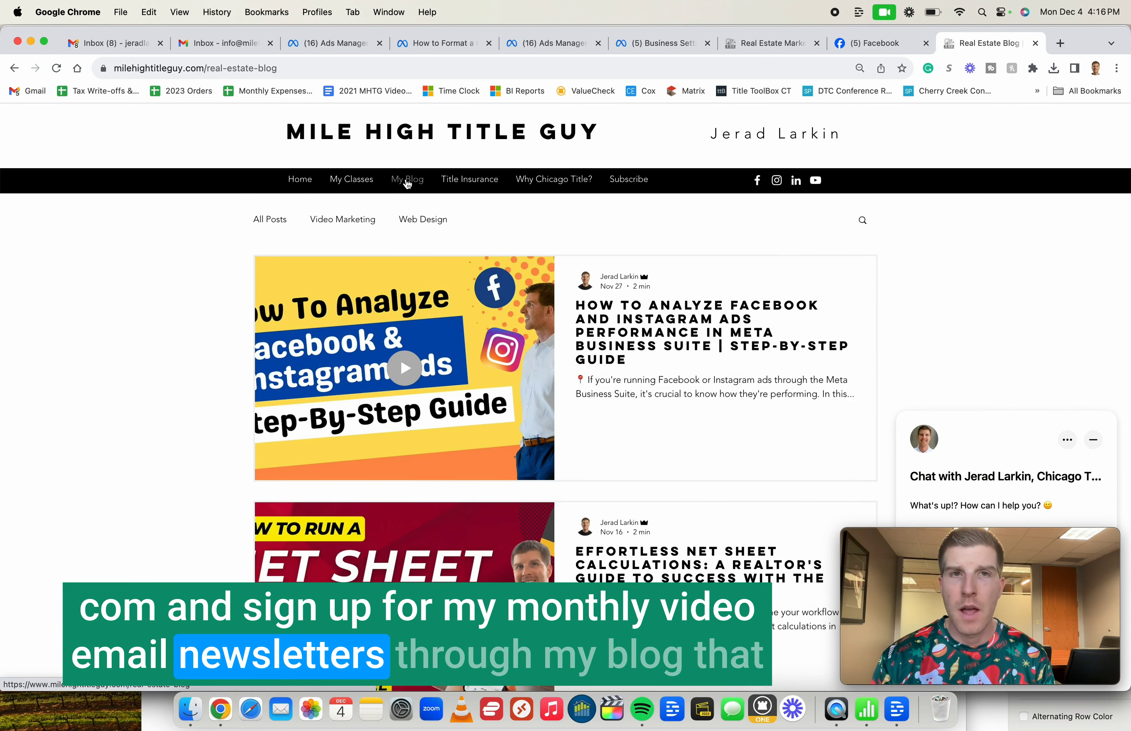
left_click(627, 187)
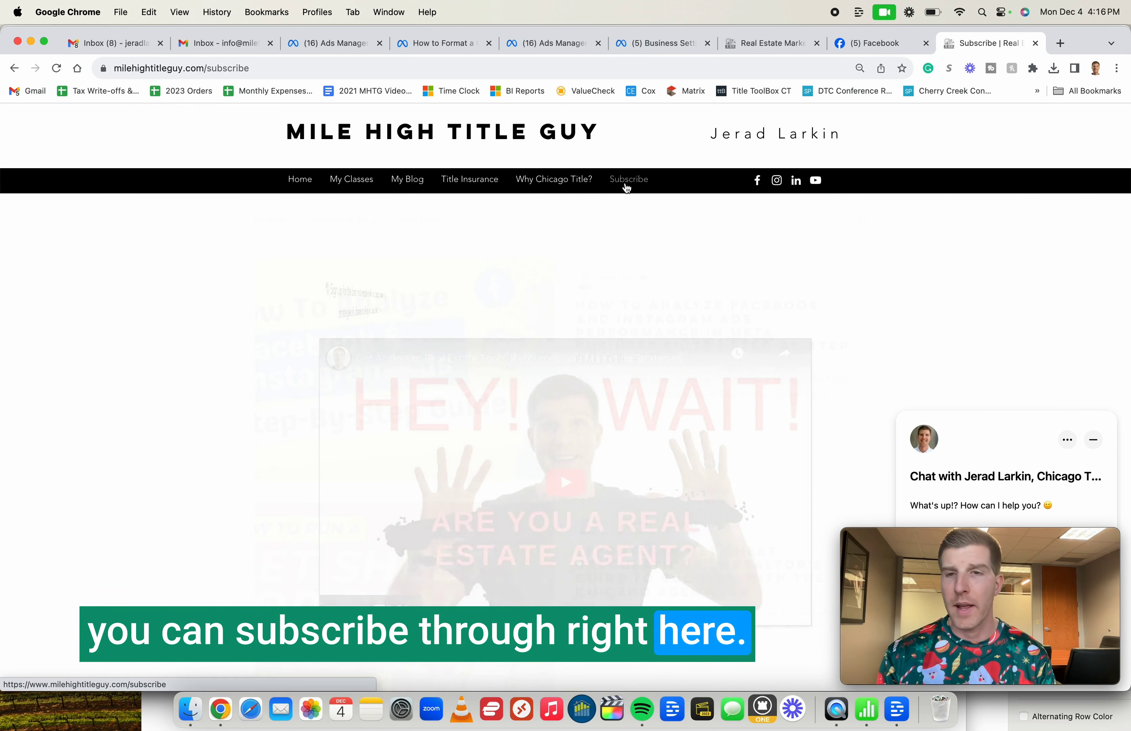